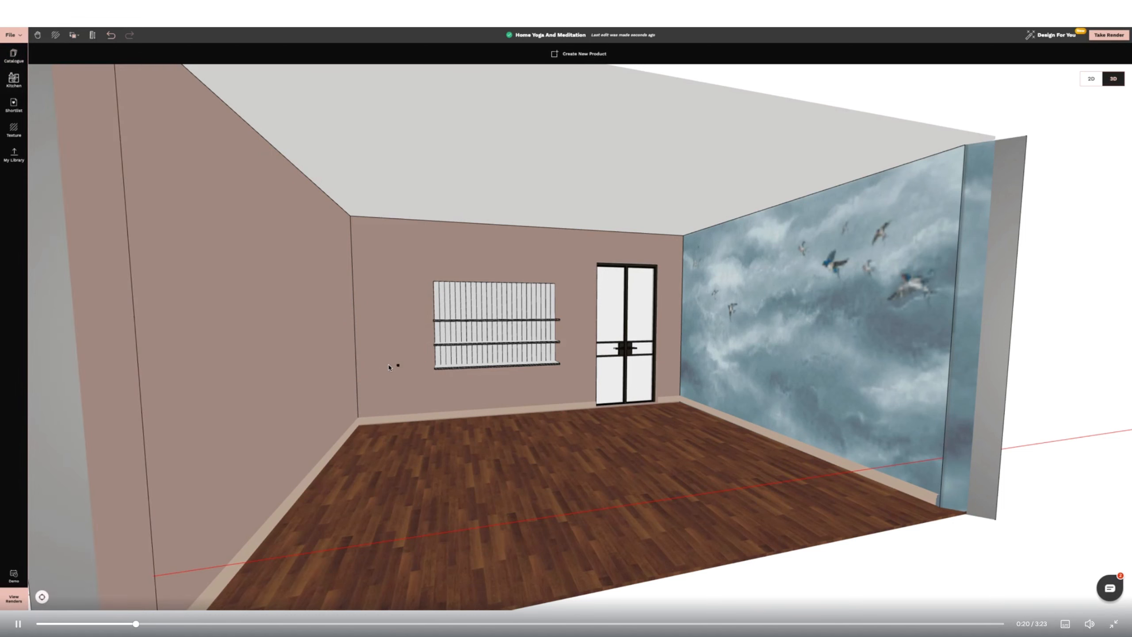
# Add the yoga mat rack to the wall beside the shelves and place a scaled-down exercise ball in the corner below it
pyautogui.click(142, 120)
pyautogui.click(371, 465)
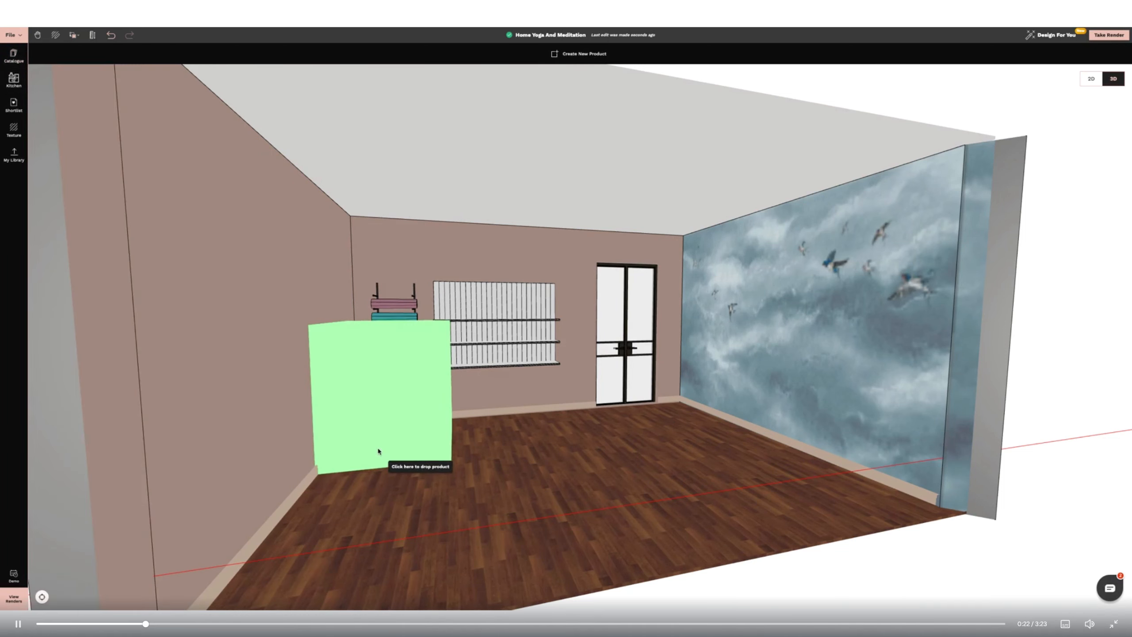
pyautogui.moveTo(386, 324); pyautogui.dragTo(387, 377)
pyautogui.moveTo(318, 412); pyautogui.dragTo(367, 420)
pyautogui.moveTo(332, 434); pyautogui.dragTo(395, 439)
pyautogui.moveTo(451, 381); pyautogui.dragTo(488, 376)
pyautogui.moveTo(521, 419); pyautogui.dragTo(463, 417)
pyautogui.click(455, 393)
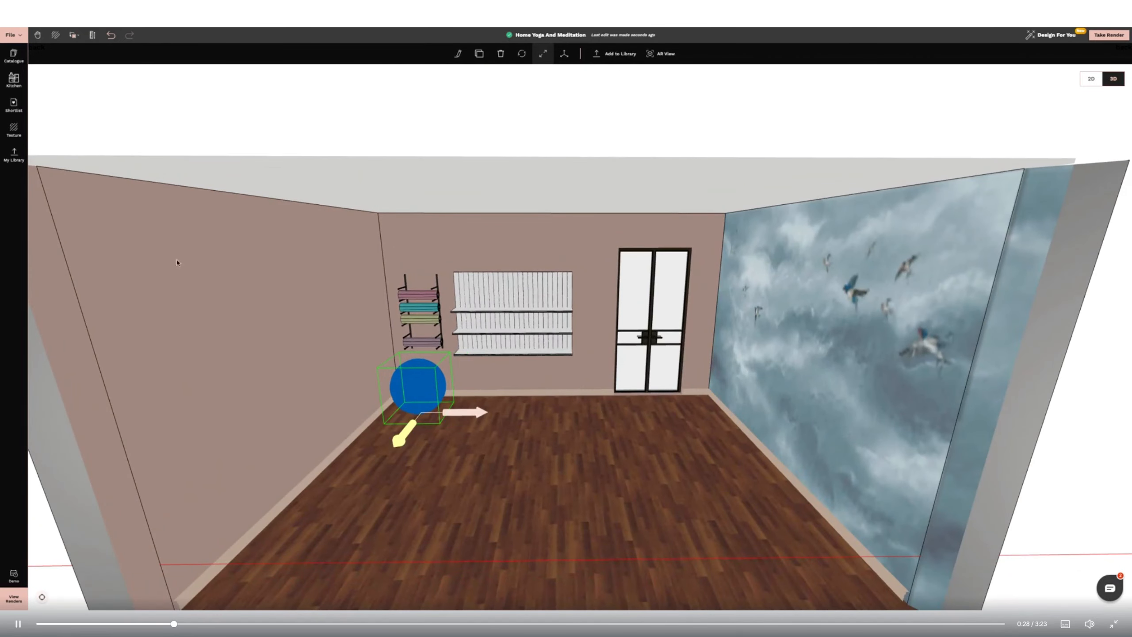
# Search the textures for "cream" and apply Hilton Head Cream 1107 to the exercise ball
pyautogui.click(19, 113)
pyautogui.click(14, 129)
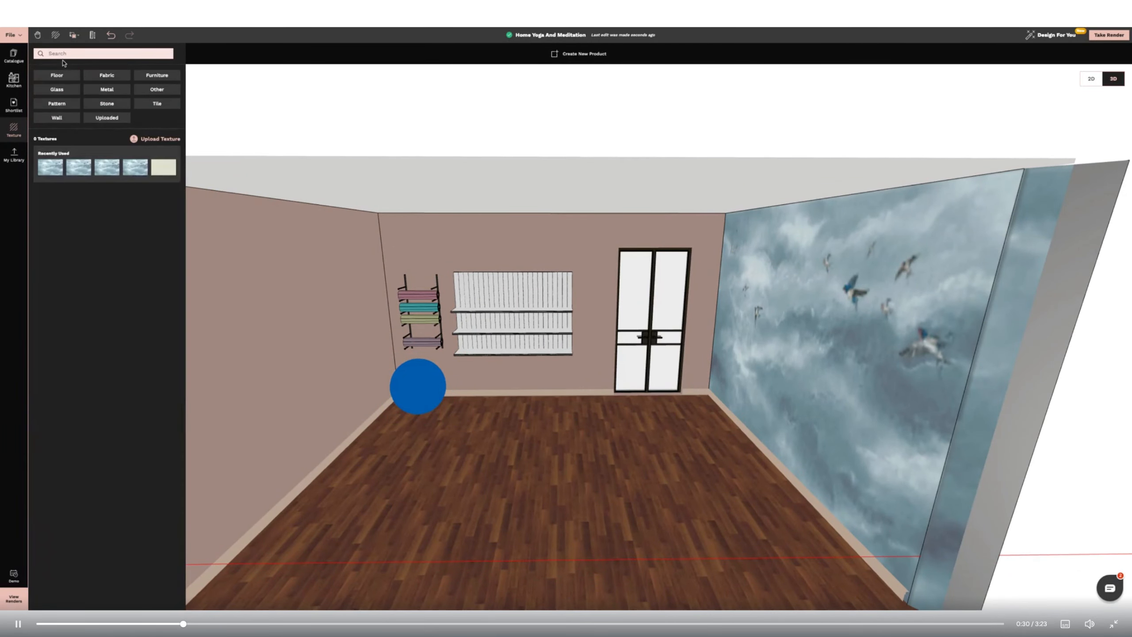
pyautogui.write('cream')
pyautogui.click(69, 289)
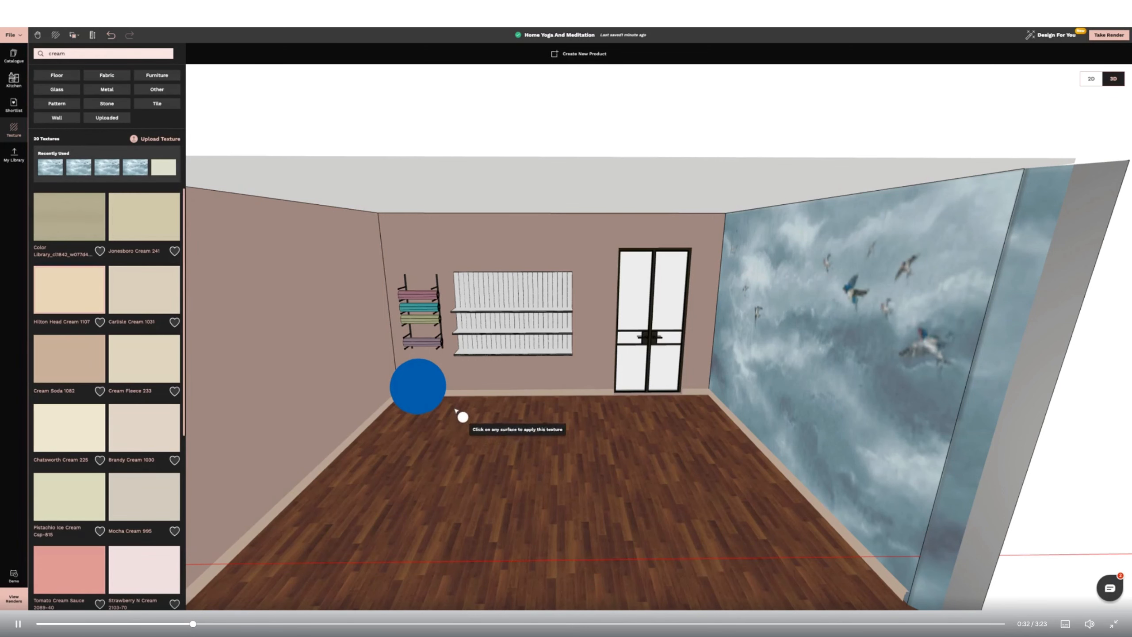
pyautogui.click(429, 392)
pyautogui.press('Escape')
# Search the catalogue for "cube", place a cube on the floor beside the exercise ball and resize it into a yoga block
pyautogui.click(14, 55)
pyautogui.write('cube')
pyautogui.click(69, 433)
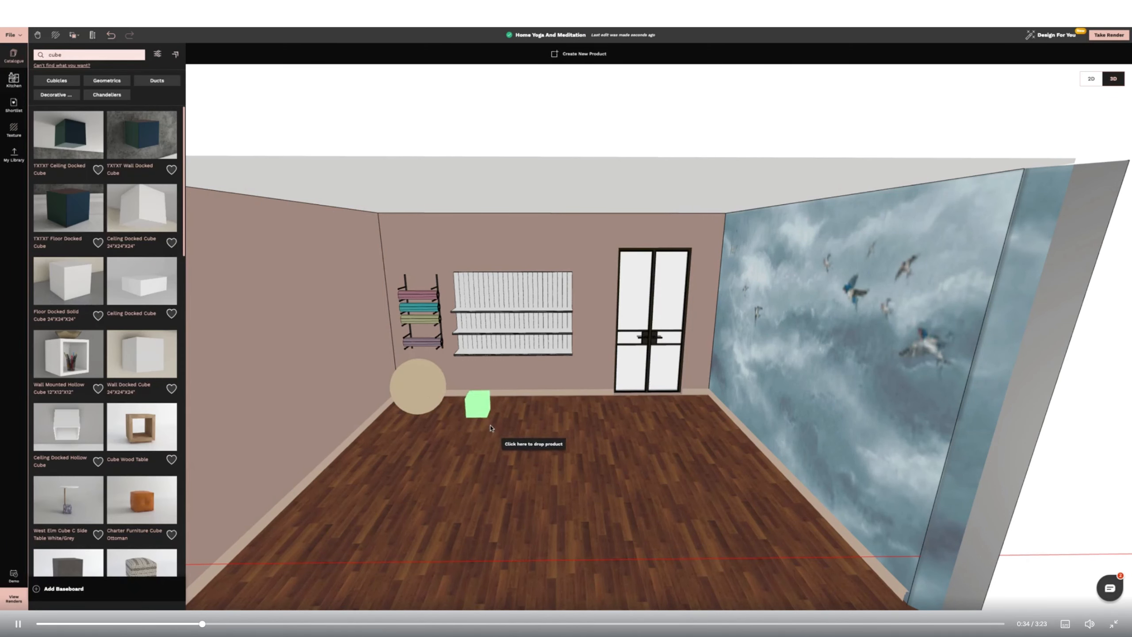
pyautogui.click(485, 416)
pyautogui.click(479, 405)
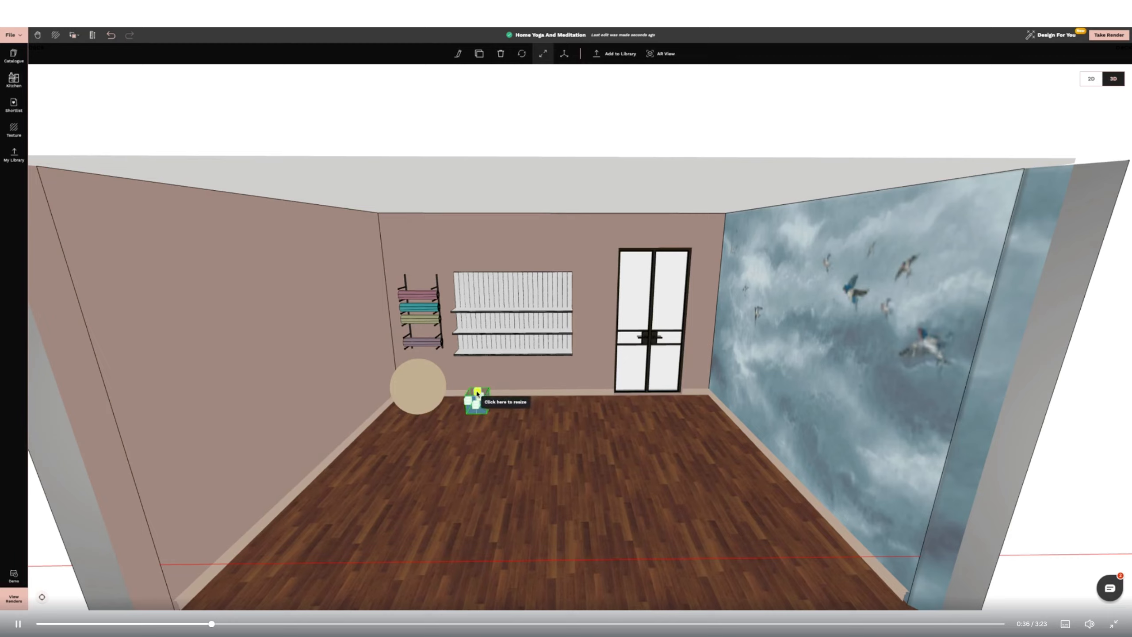
pyautogui.moveTo(624, 428); pyautogui.dragTo(575, 428)
pyautogui.click(564, 382)
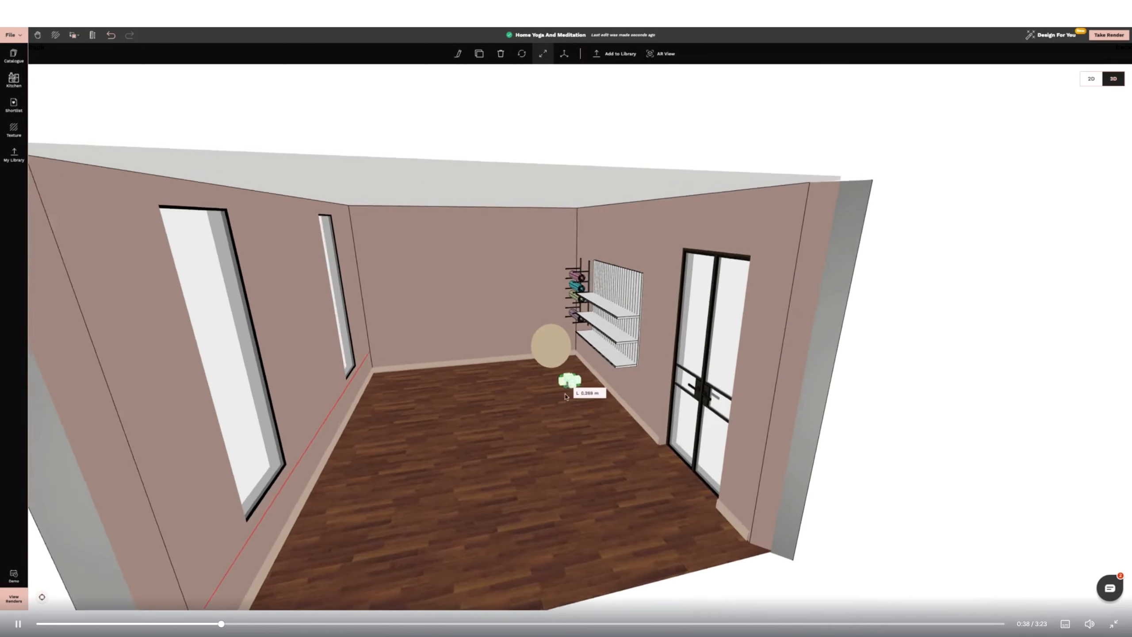
# Place a coffee-table book vignette with cups at the left end of the lowest wall shelf and adjust its rotation
pyautogui.scroll(10, 565, 402)
pyautogui.scroll(-5, 565, 444)
pyautogui.moveTo(574, 365); pyautogui.dragTo(578, 418)
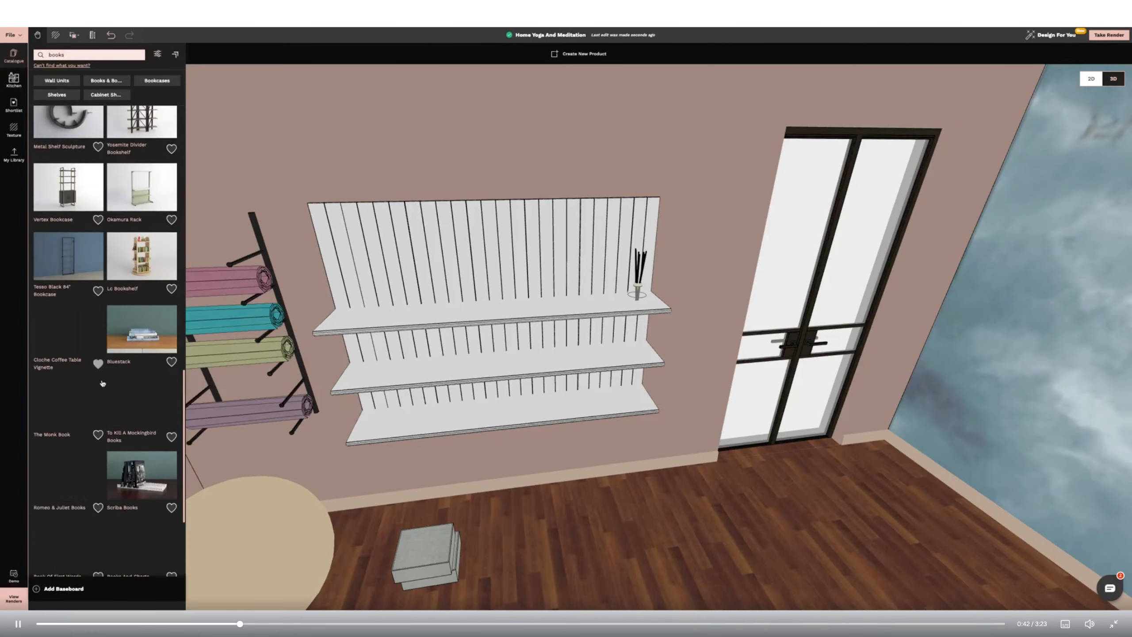
pyautogui.scroll(-3, 103, 383)
pyautogui.click(76, 191)
pyautogui.click(385, 423)
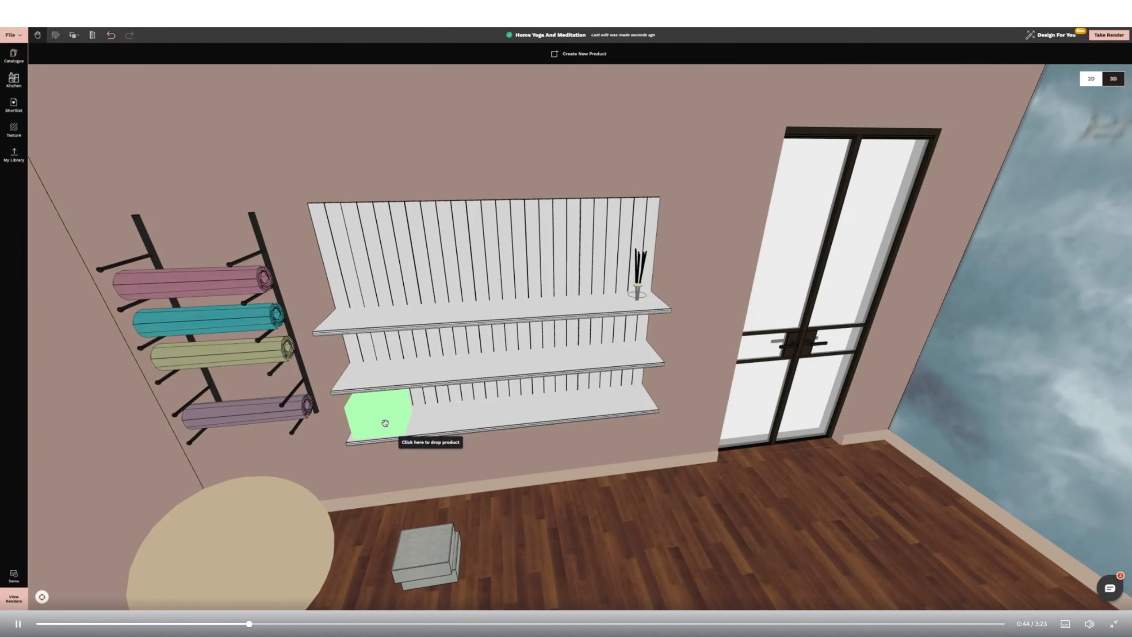
pyautogui.click(385, 422)
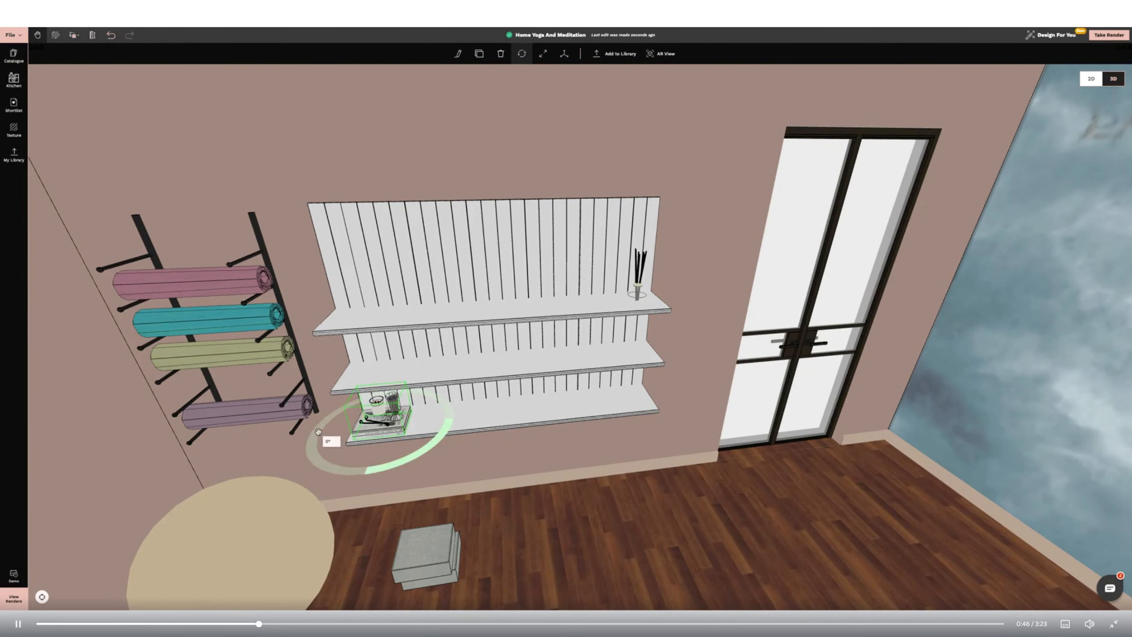
pyautogui.click(318, 431)
# Place the upright Pride & Prejudice Books at the left end of the top shelf and flip their orientation
pyautogui.click(13, 56)
pyautogui.scroll(-2, 74, 446)
pyautogui.moveTo(74, 448); pyautogui.dragTo(370, 314)
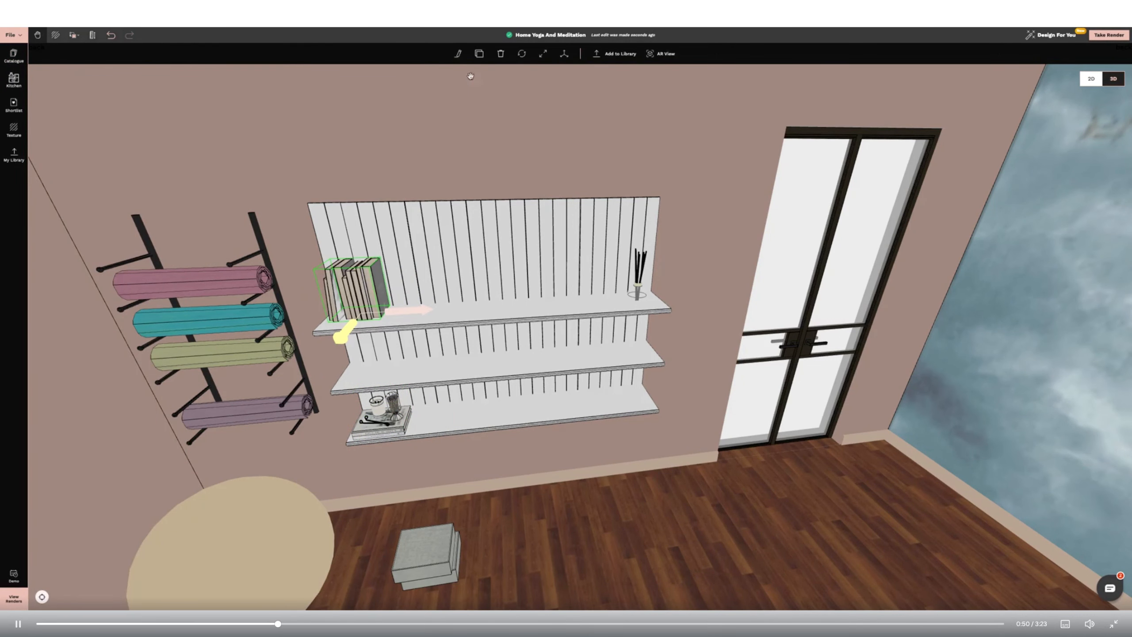
pyautogui.click(457, 53)
pyautogui.click(1121, 174)
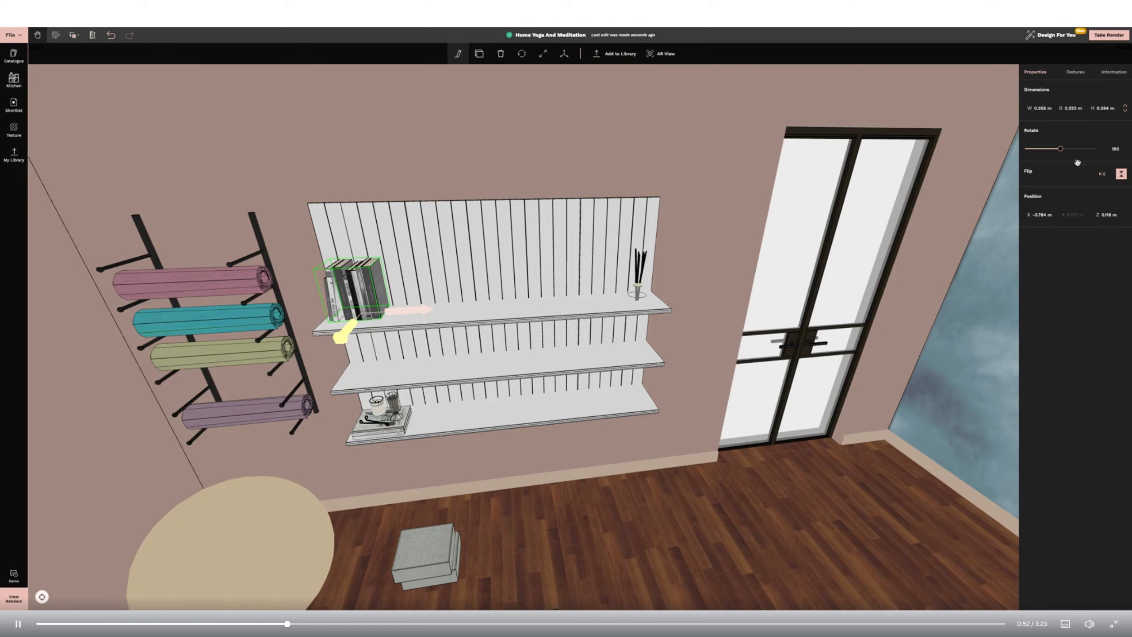
pyautogui.click(1100, 174)
# Place the Fashion Merchandising Books stack beside the upright books on the top shelf and flip it
pyautogui.click(15, 114)
pyautogui.click(14, 58)
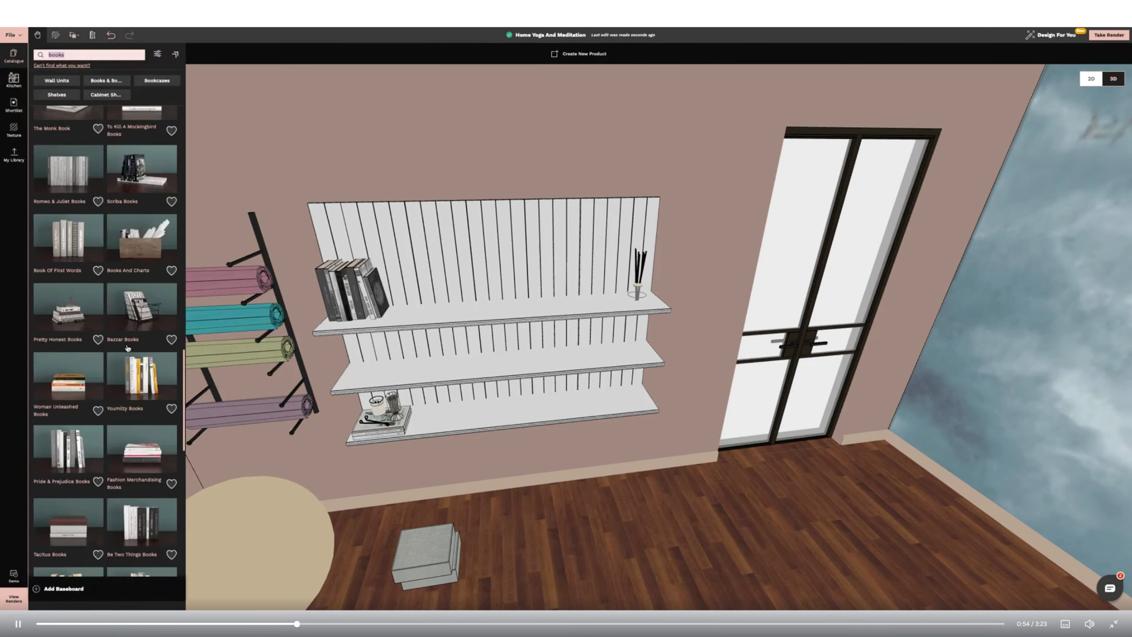
pyautogui.moveTo(145, 463); pyautogui.dragTo(424, 315)
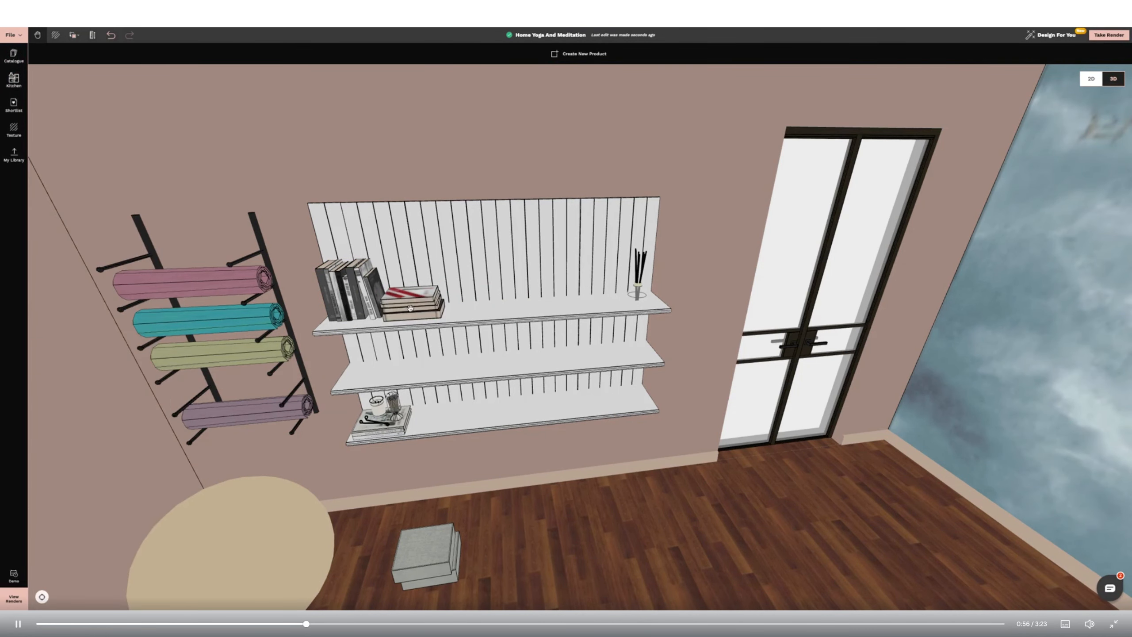
pyautogui.click(457, 57)
pyautogui.click(1121, 174)
# Search the catalogue for "radio", place one at the right end of the middle shelf and enlarge it
pyautogui.moveTo(708, 438); pyautogui.dragTo(691, 417)
pyautogui.click(7, 50)
pyautogui.write('ra')
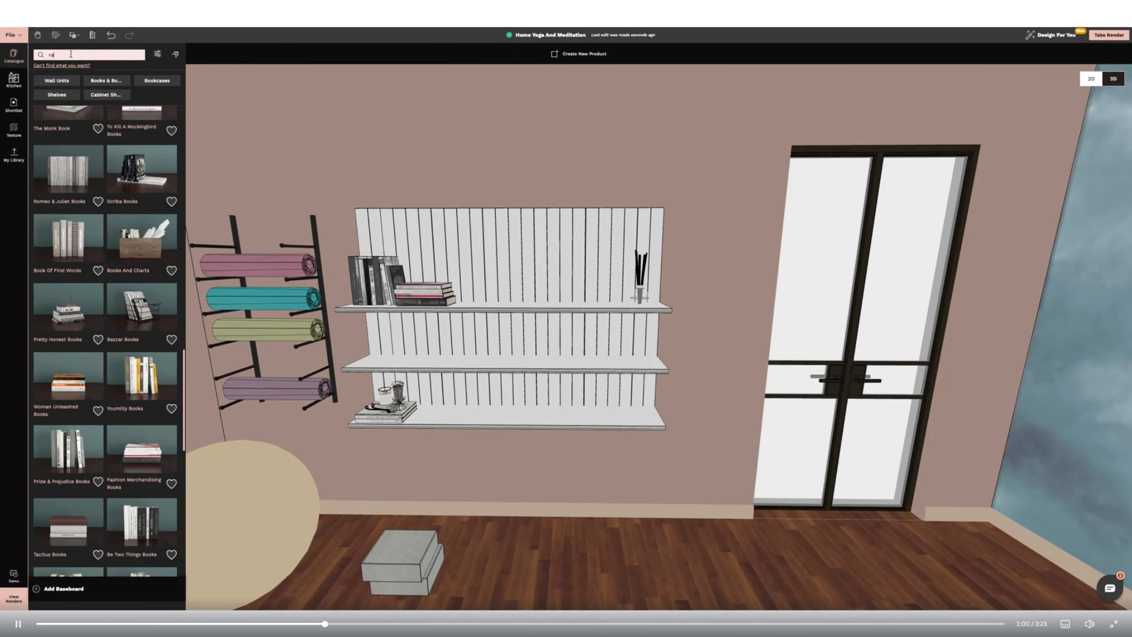
pyautogui.write('dio')
pyautogui.click(74, 217)
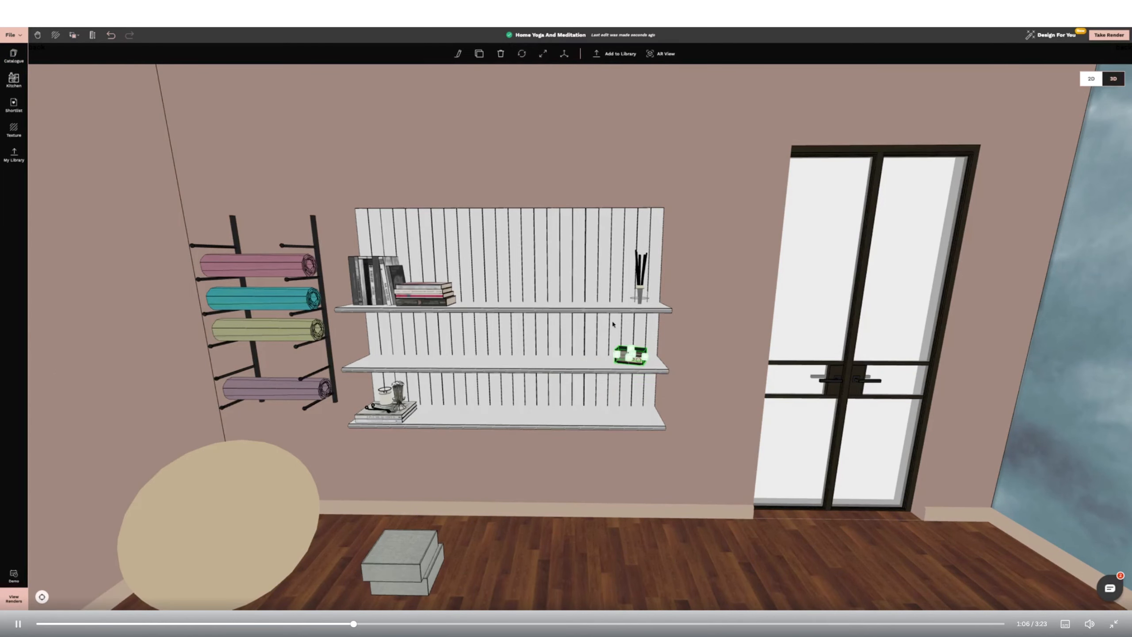
pyautogui.moveTo(623, 351); pyautogui.dragTo(623, 338)
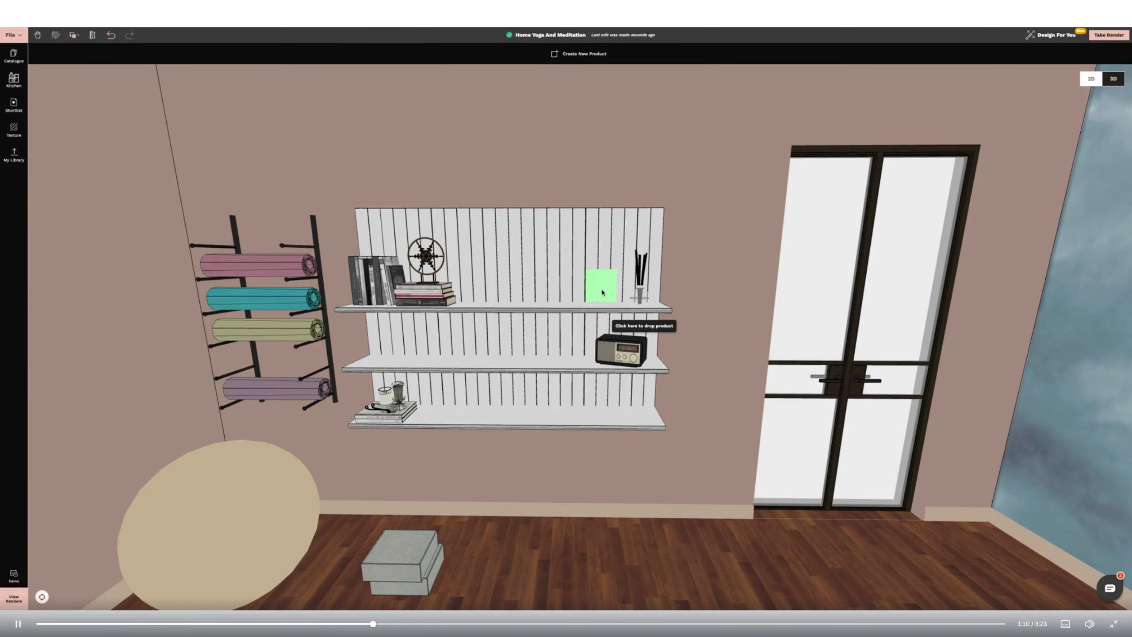
# Place the Photography frame on the top shelf beside the reed diffuser and enlarge it
pyautogui.scroll(-1, 602, 292)
pyautogui.click(601, 291)
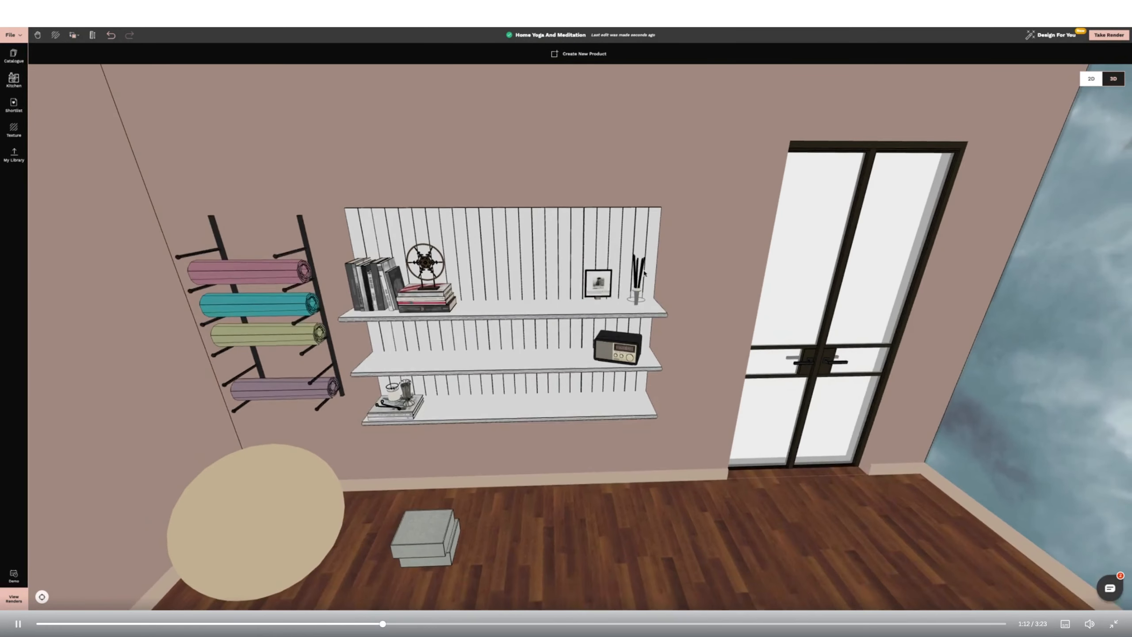
pyautogui.moveTo(598, 268); pyautogui.dragTo(652, 267)
pyautogui.scroll(-1, 586, 268)
pyautogui.scroll(10, 585, 268)
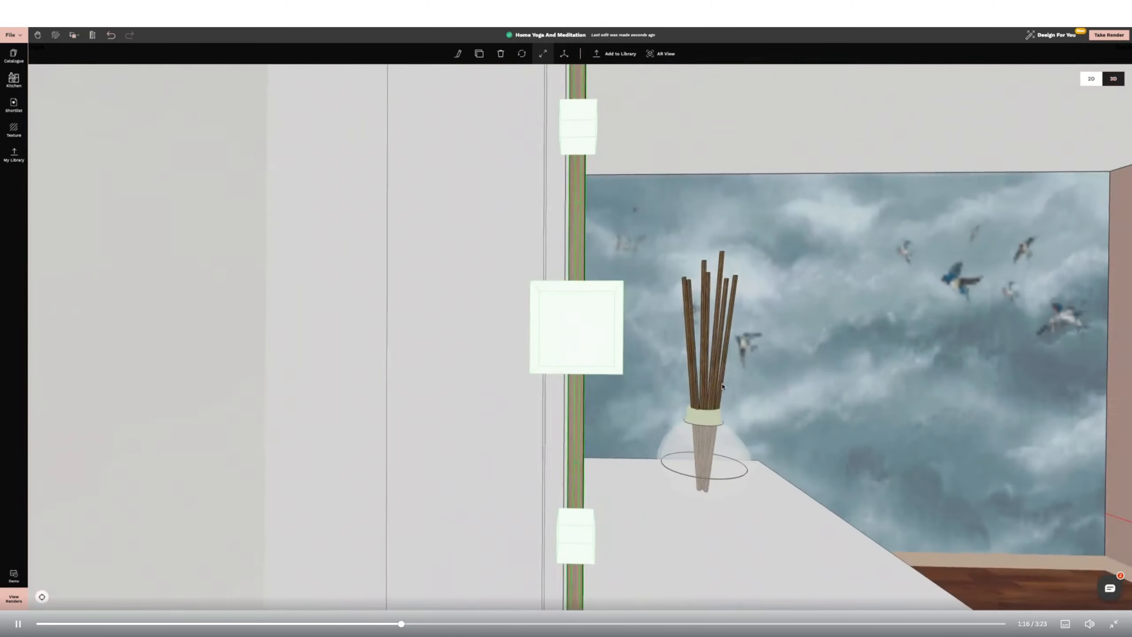
pyautogui.scroll(-10, 721, 436)
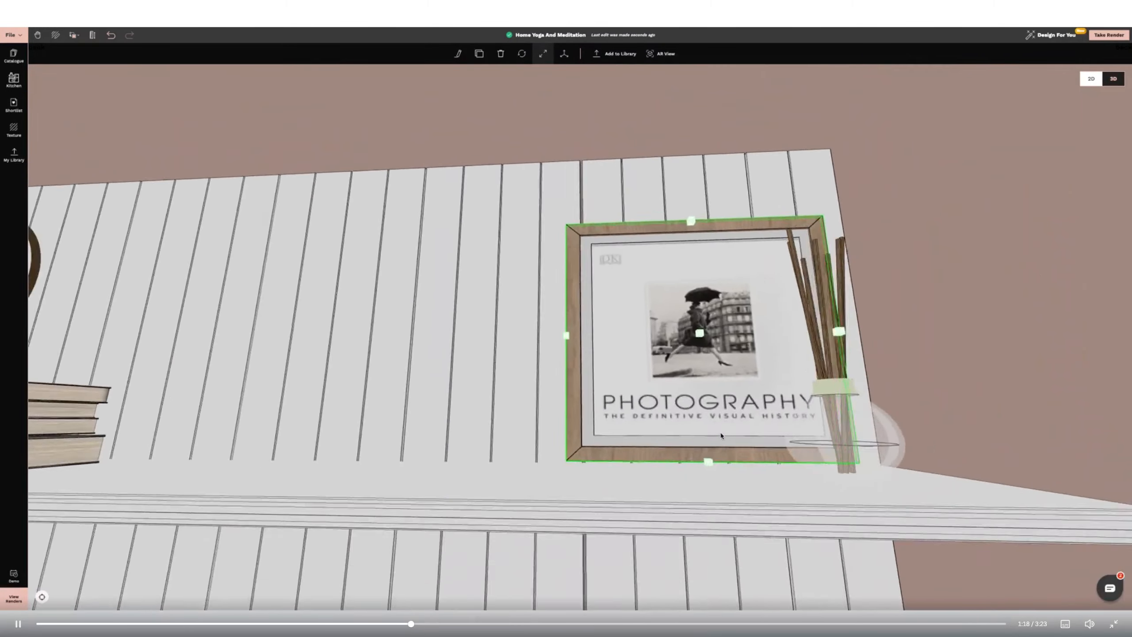
pyautogui.scroll(-6, 721, 436)
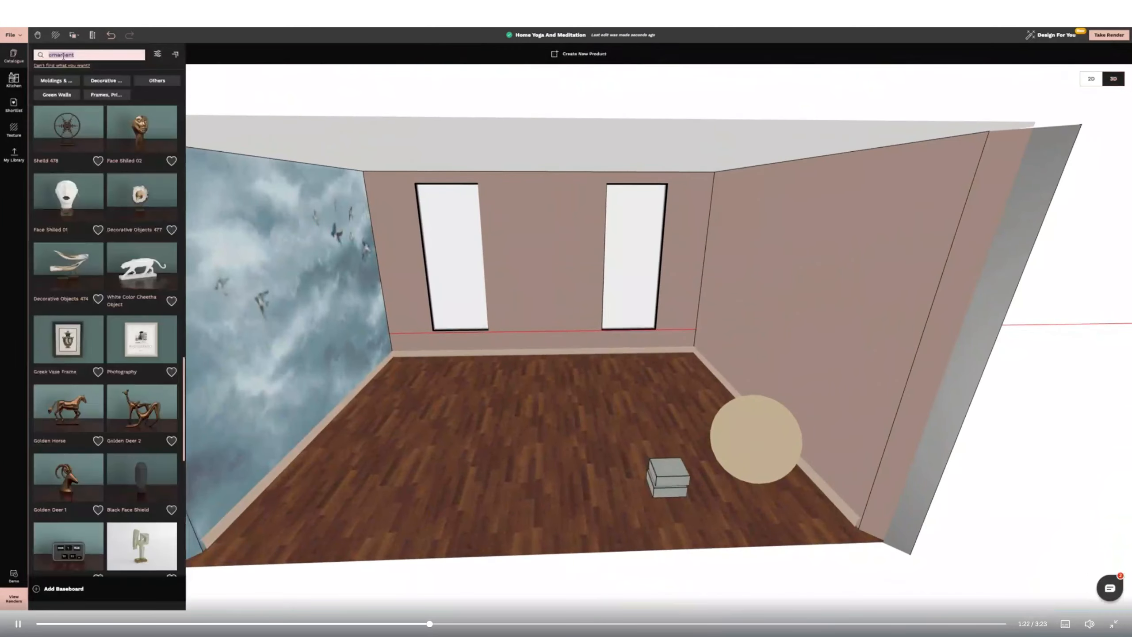
# Search the catalogue for "tapestry" and hang the Tapestry product on the wall between the two tall windows
pyautogui.doubleClick(63, 56)
pyautogui.write('tapestry')
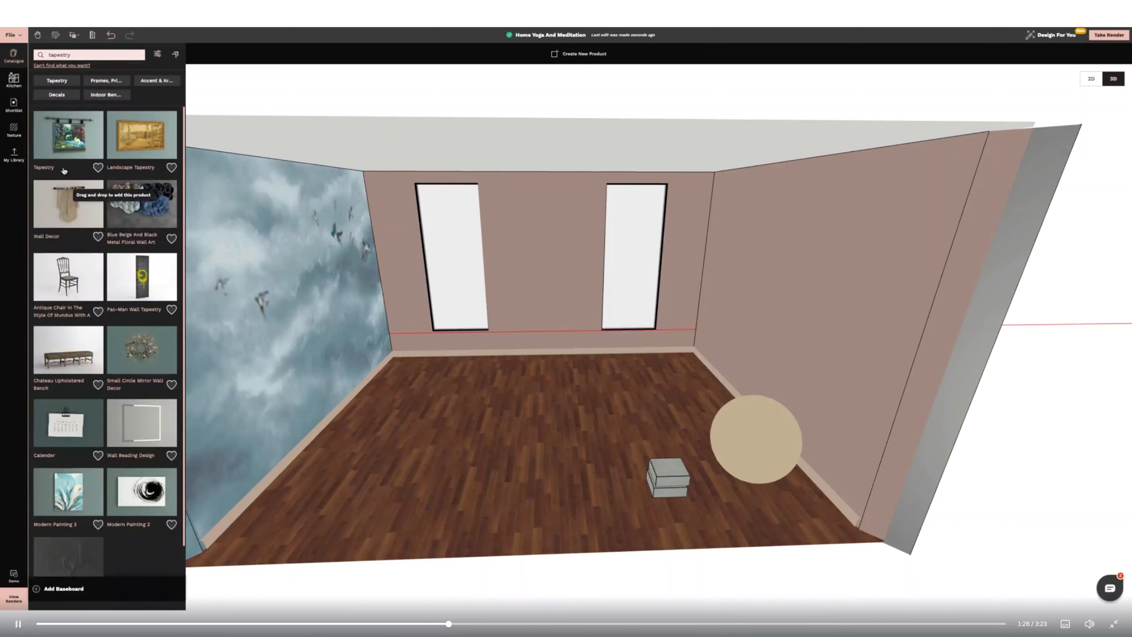
pyautogui.click(64, 147)
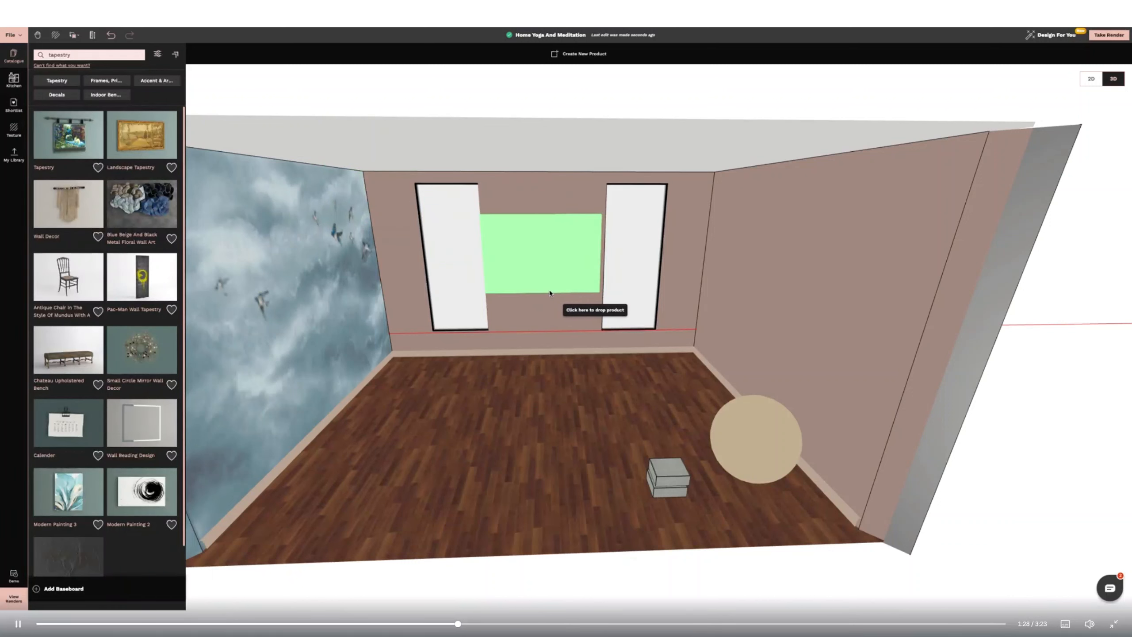
pyautogui.click(555, 293)
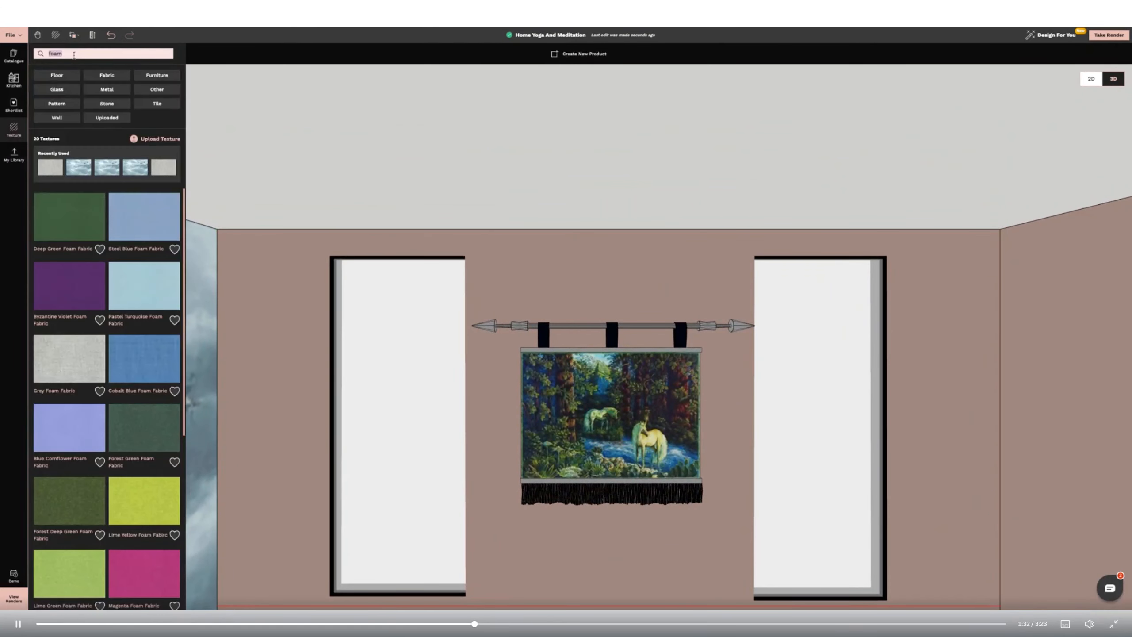
# Search the textures for "invisible" and apply the first match to the tapestry's hanging rod
pyautogui.write('invisible')
pyautogui.click(69, 217)
pyautogui.click(526, 331)
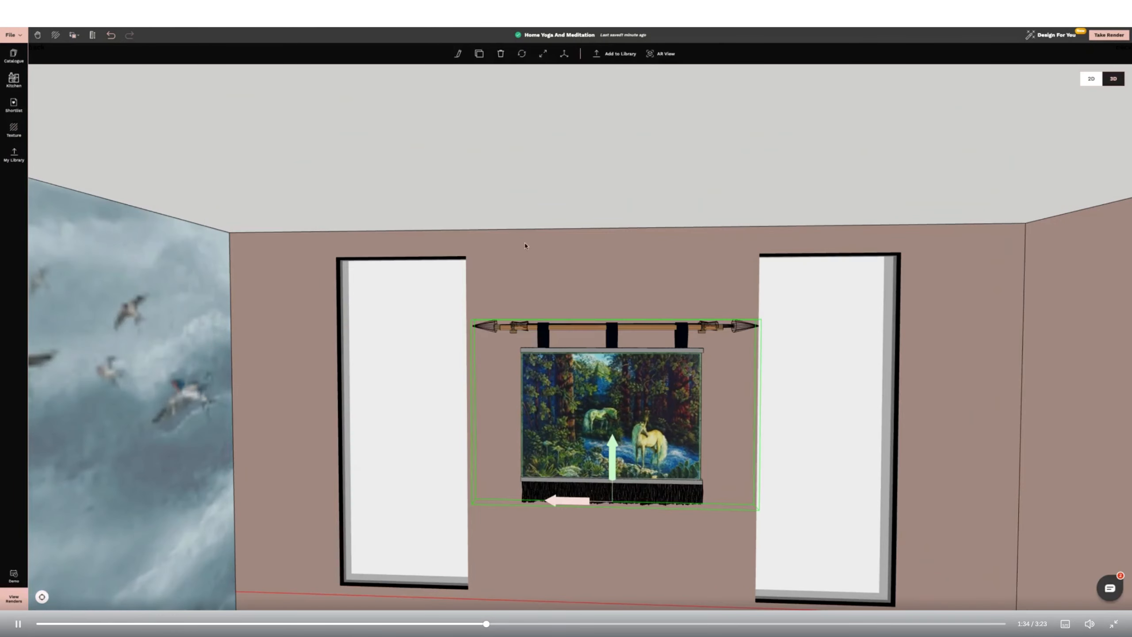
pyautogui.click(524, 246)
# Upload the abstract stones image from the desktop as a texture named Tapestry and apply it, rotated, to the tapestry panel
pyautogui.click(11, 136)
pyautogui.click(108, 119)
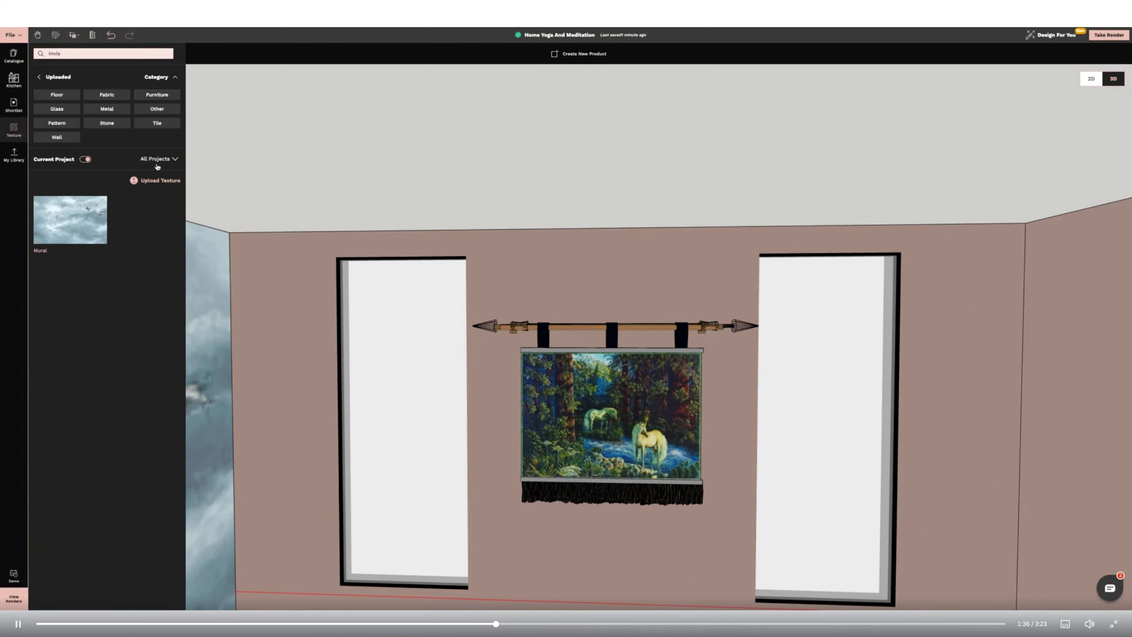
pyautogui.click(158, 179)
pyautogui.click(574, 362)
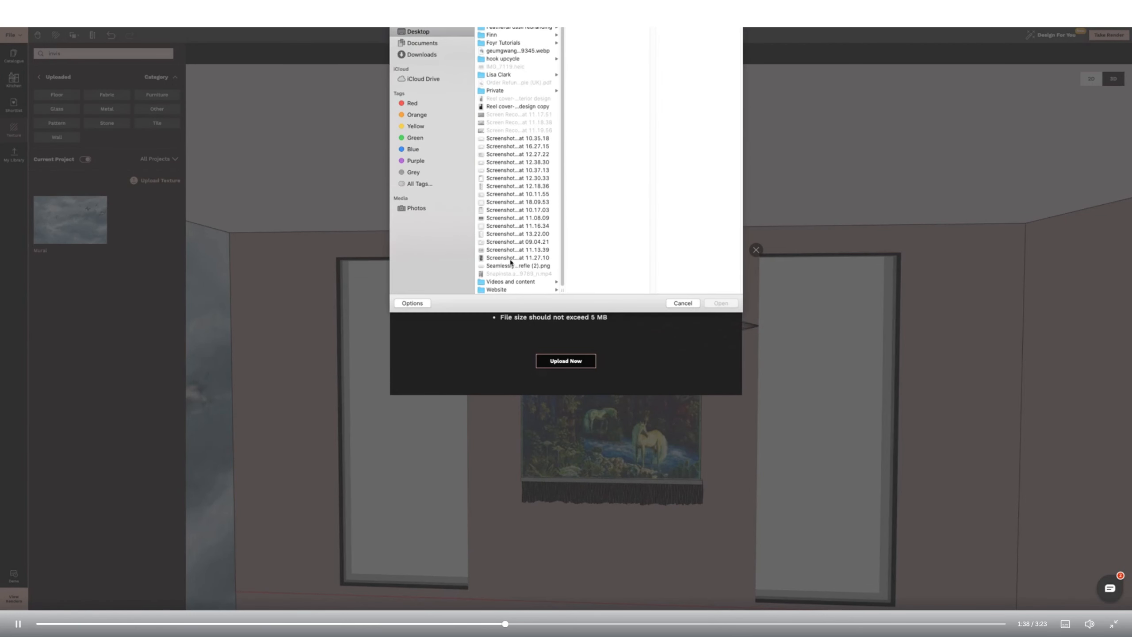
pyautogui.click(720, 303)
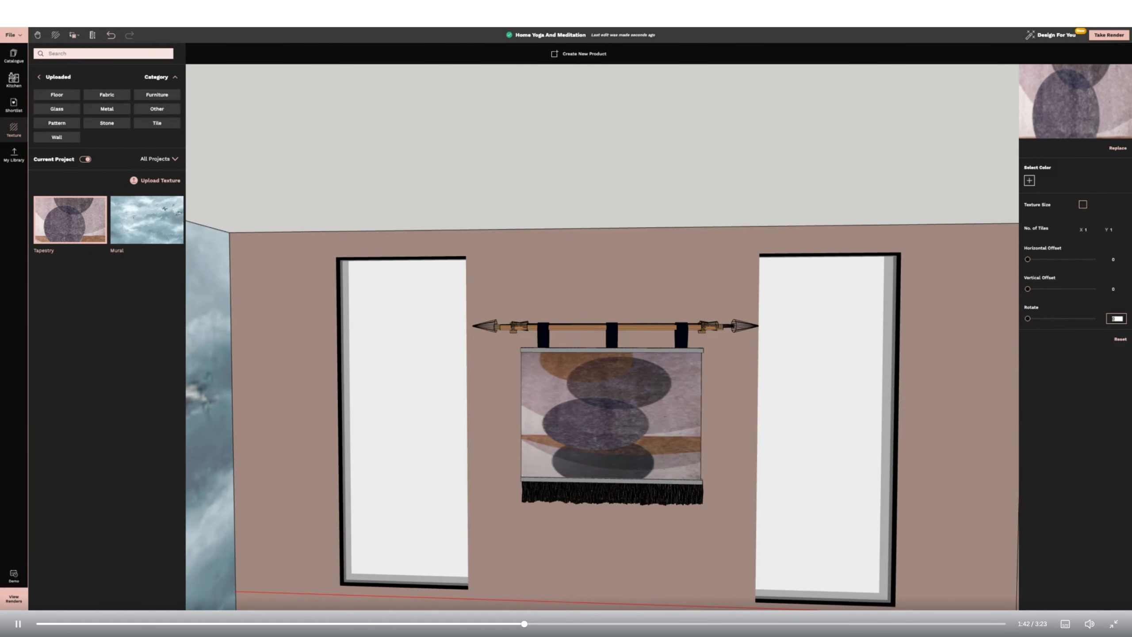
pyautogui.press('Return')
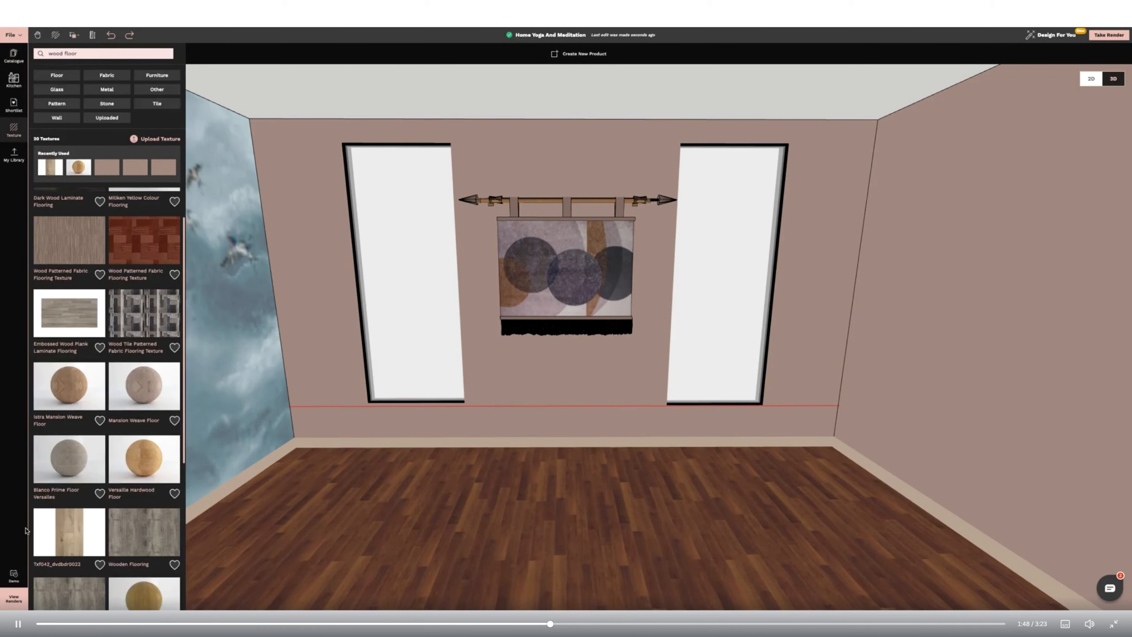
# Apply the warm brown knotty plank texture from the "wood floor" results to the room's floor
pyautogui.scroll(-5, 98, 488)
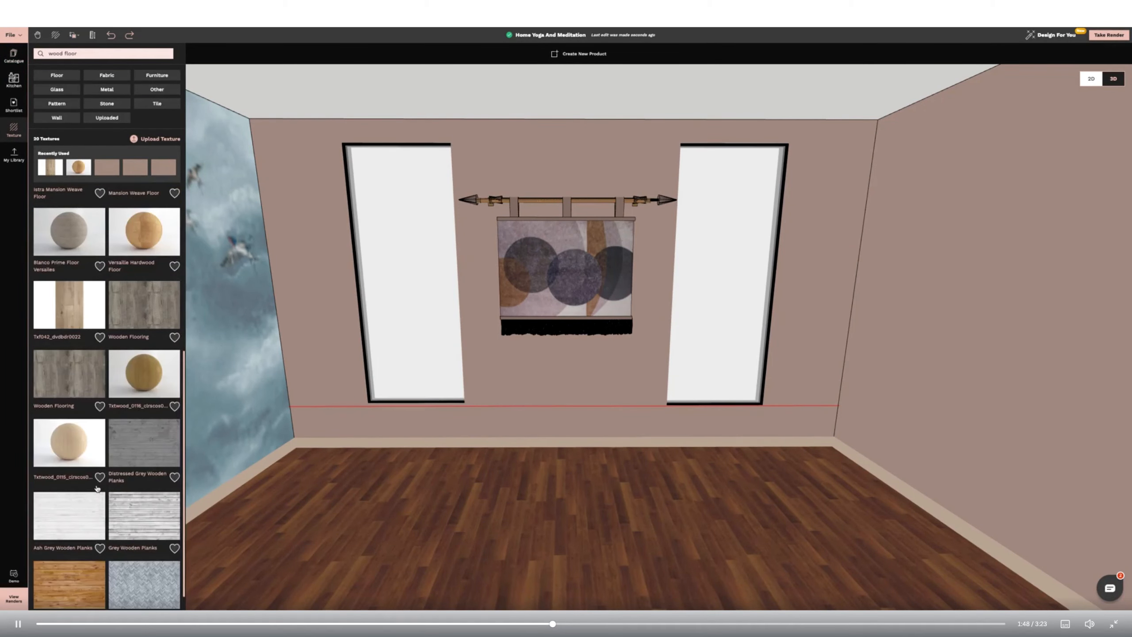
pyautogui.click(54, 578)
pyautogui.click(392, 561)
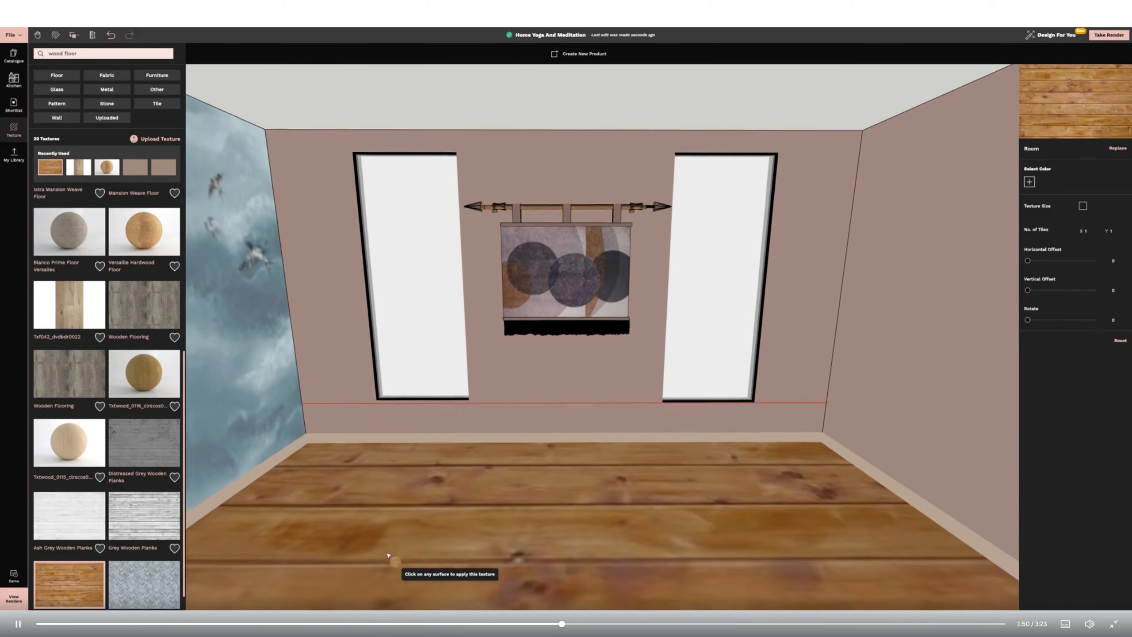
# Enable texture size for the floor planks and set the Y tile size to 3 m
pyautogui.scroll(2, 551, 488)
pyautogui.click(1082, 206)
pyautogui.click(1113, 230)
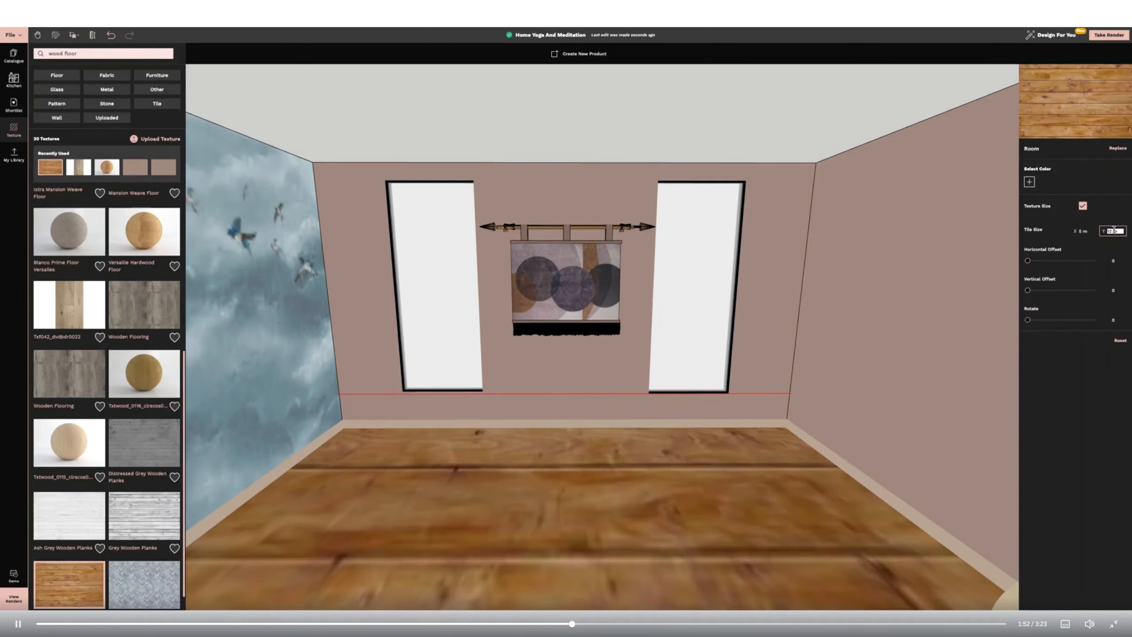
pyautogui.write('3')
pyautogui.press('Return')
pyautogui.scroll(-3, 935, 359)
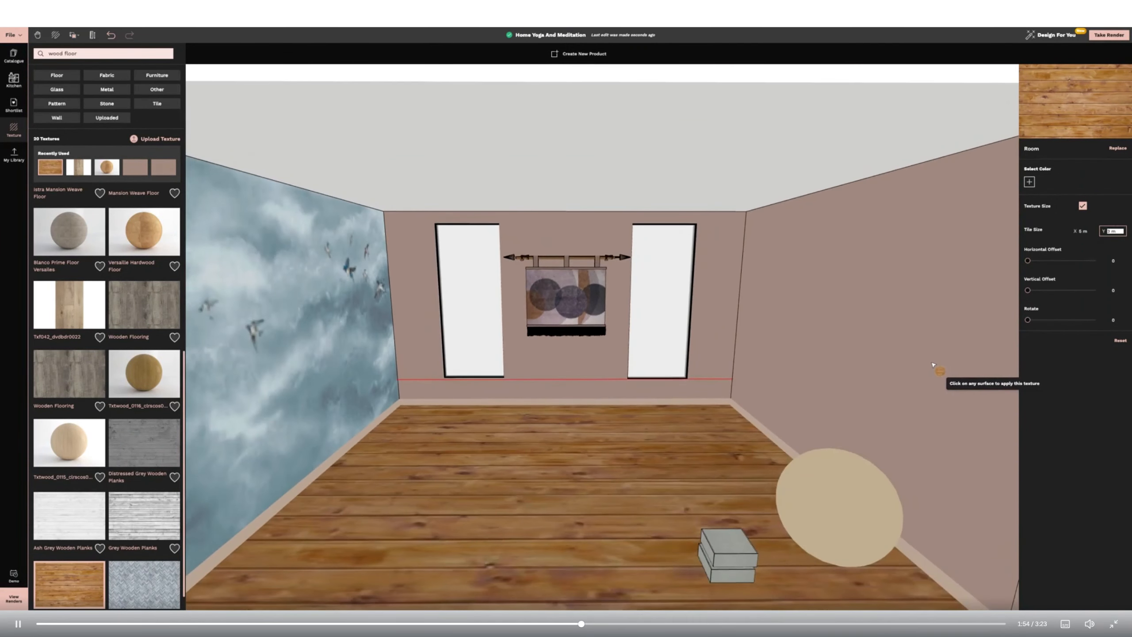
# Search the catalogue for "rug" and place the Valetto Hand Knotted Rug in the centre of the floor
pyautogui.click(14, 56)
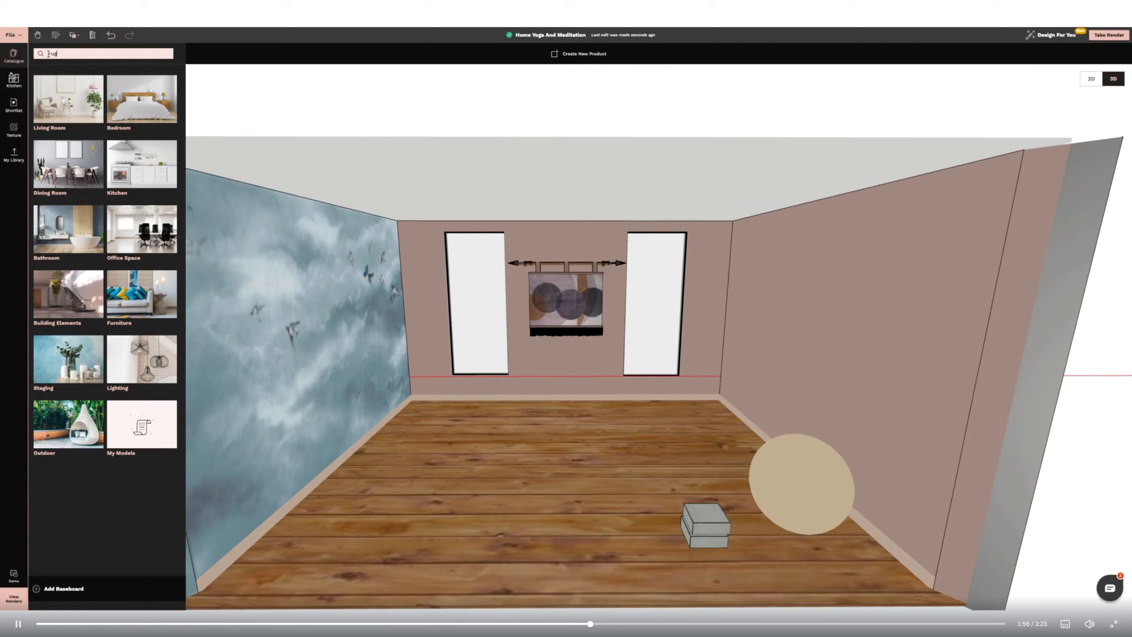
pyautogui.click(149, 221)
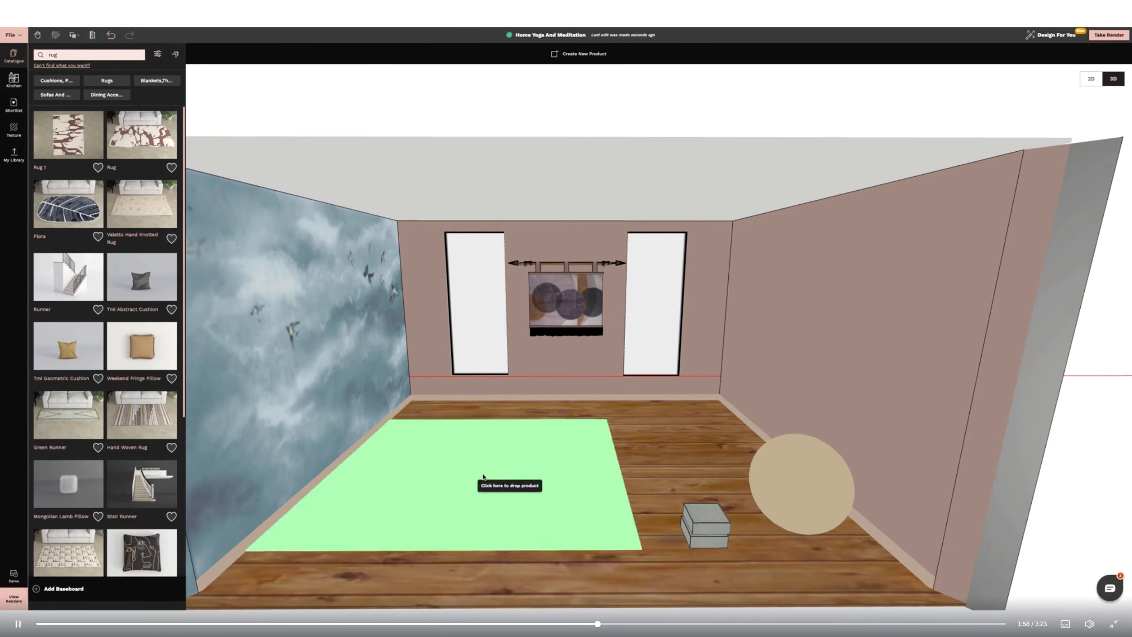
pyautogui.click(553, 472)
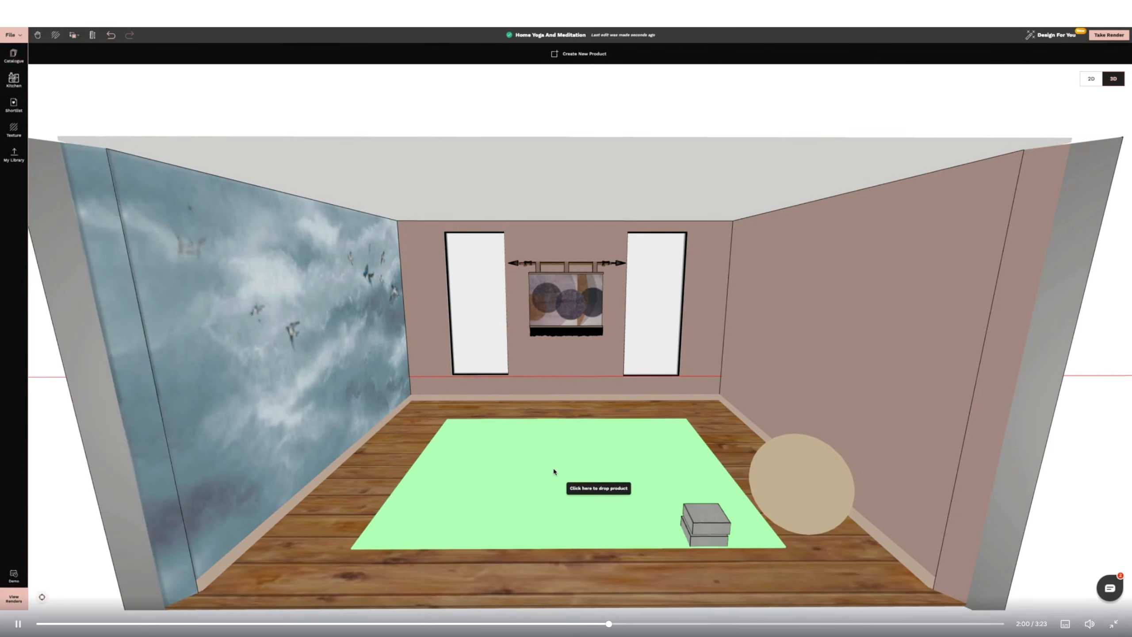
# Place the yoga mat on the rug near the window wall and adjust its size
pyautogui.moveTo(553, 472); pyautogui.dragTo(561, 561)
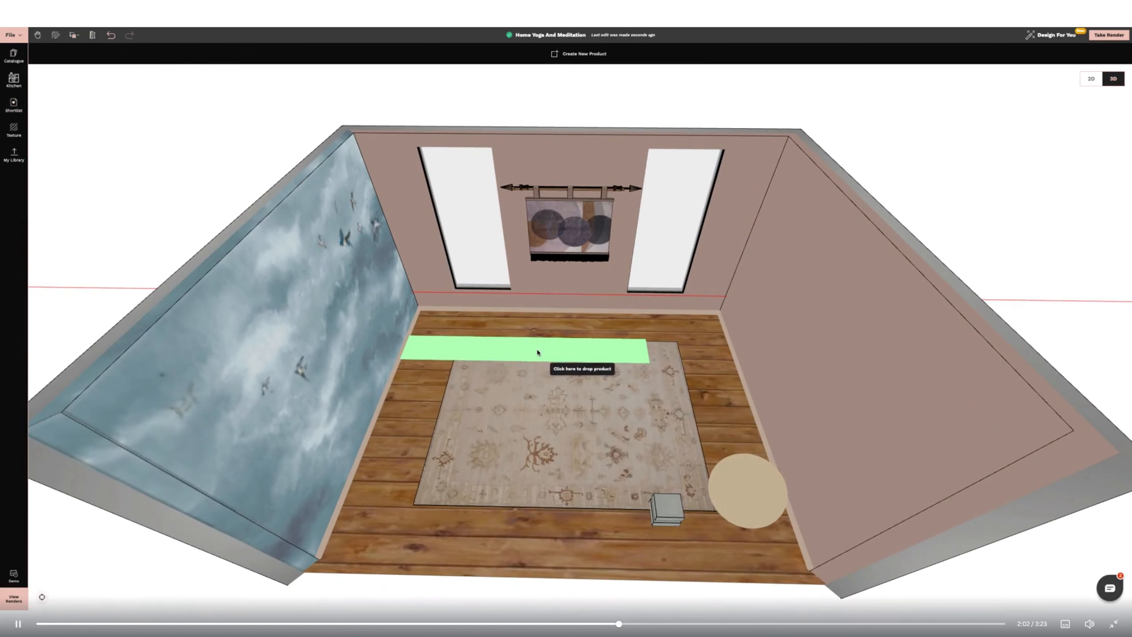
pyautogui.click(538, 354)
pyautogui.click(543, 54)
pyautogui.moveTo(524, 360); pyautogui.dragTo(523, 377)
pyautogui.moveTo(649, 357); pyautogui.dragTo(546, 371)
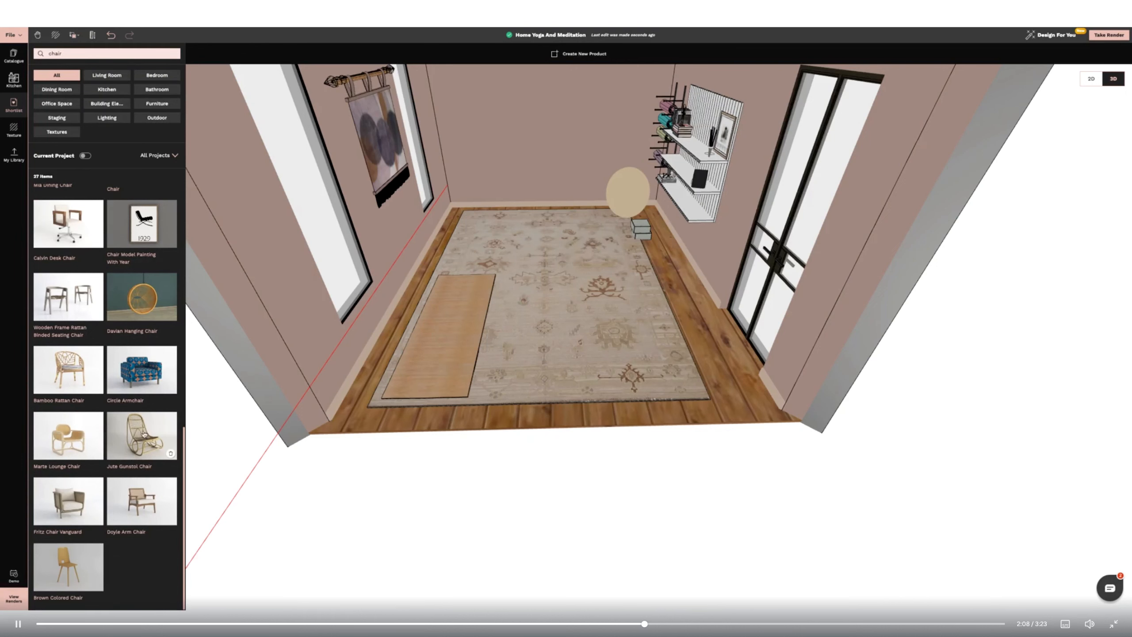
# Place the shortlisted Jute Gunstol Chair in the far corner of the rug by the window wall and rotate it to face the room
pyautogui.moveTo(145, 436); pyautogui.dragTo(489, 229)
pyautogui.click(461, 179)
pyautogui.click(522, 54)
pyautogui.moveTo(530, 235); pyautogui.dragTo(451, 245)
pyautogui.moveTo(530, 236); pyautogui.dragTo(618, 294)
pyautogui.click(559, 243)
pyautogui.click(356, 194)
pyautogui.moveTo(345, 263); pyautogui.dragTo(355, 247)
# Search the catalogue for "side table" and place a round wooden drum table in the corner beside the chair
pyautogui.click(14, 56)
pyautogui.tripleClick(51, 57)
pyautogui.write('side tab')
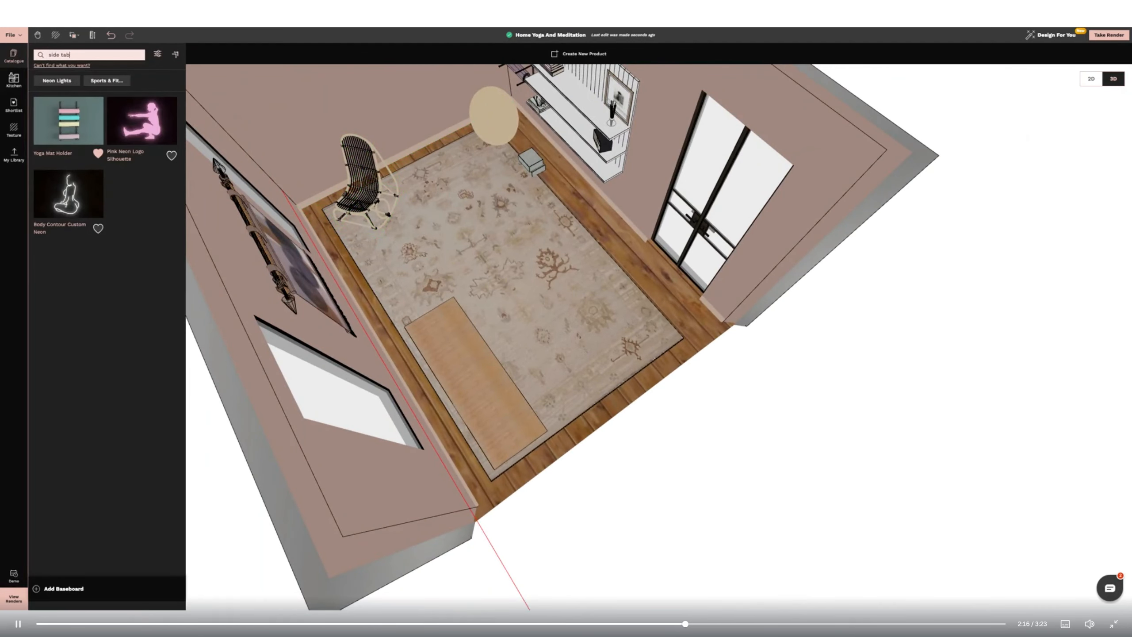
pyautogui.write('le')
pyautogui.scroll(-10, 75, 214)
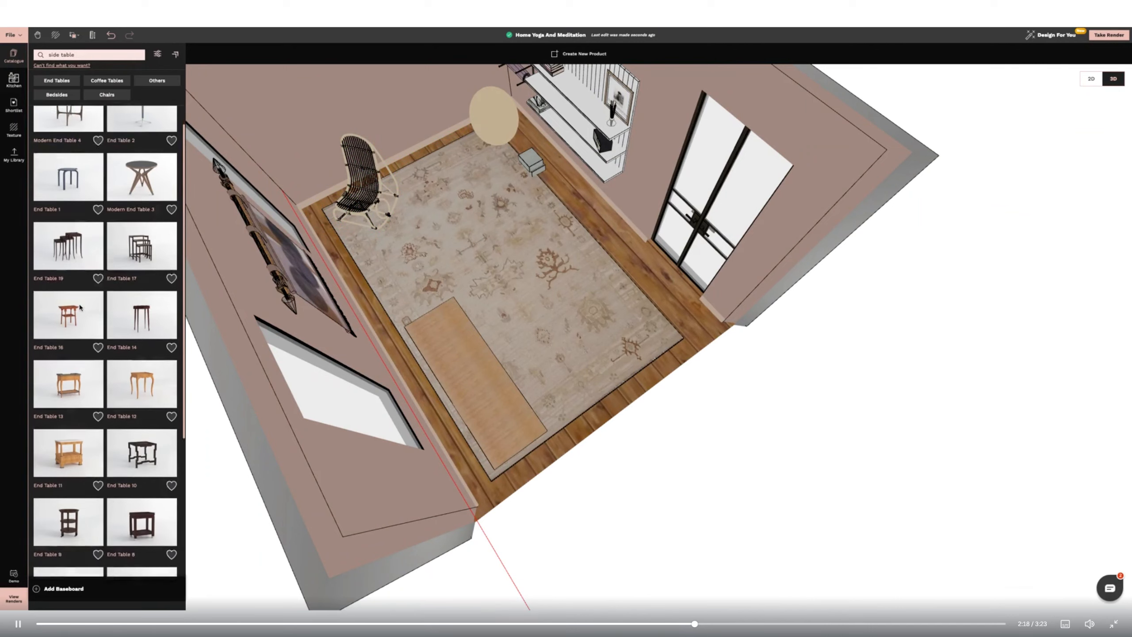
pyautogui.moveTo(135, 406); pyautogui.dragTo(337, 218)
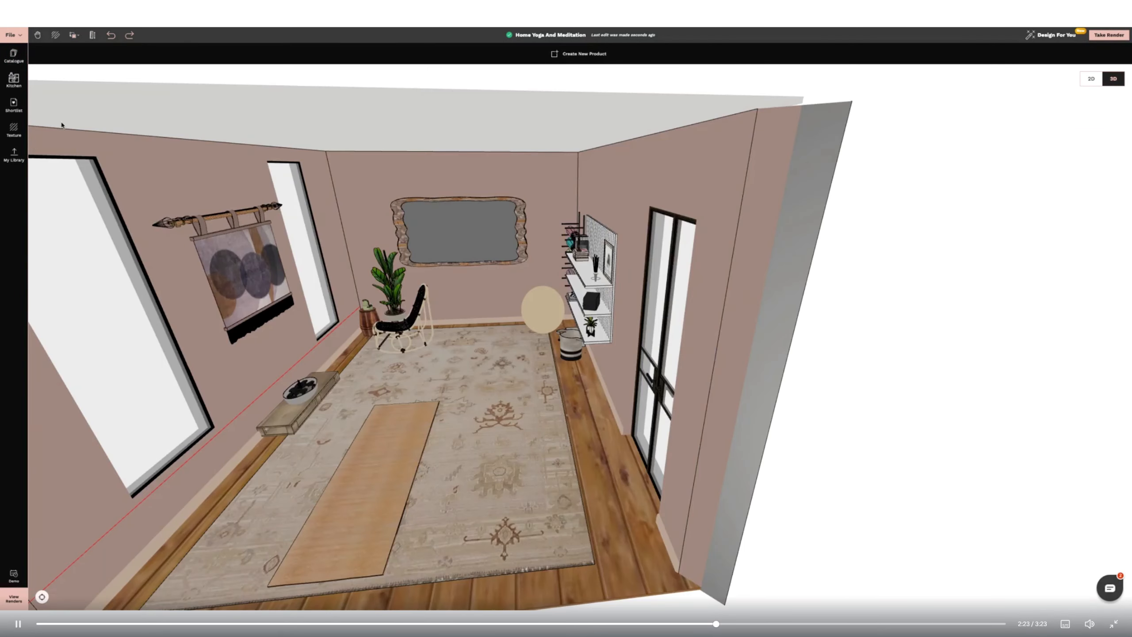
# Upload the fish-circle design as a texture named Rug and apply it to the floor rug
pyautogui.click(13, 129)
pyautogui.click(159, 139)
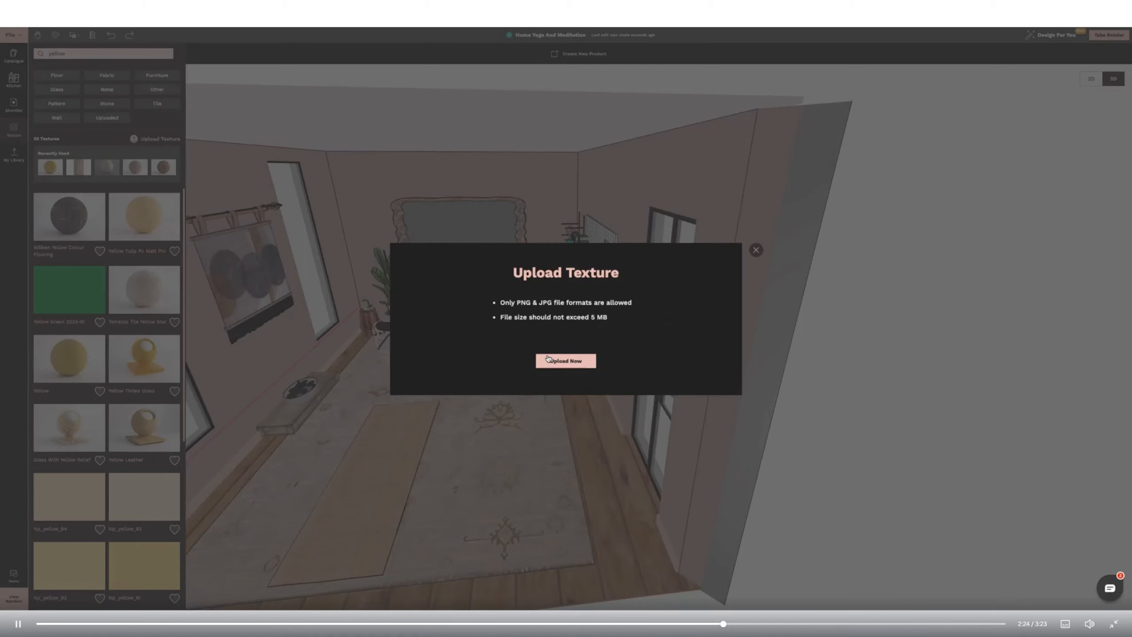
pyautogui.click(548, 359)
pyautogui.click(530, 274)
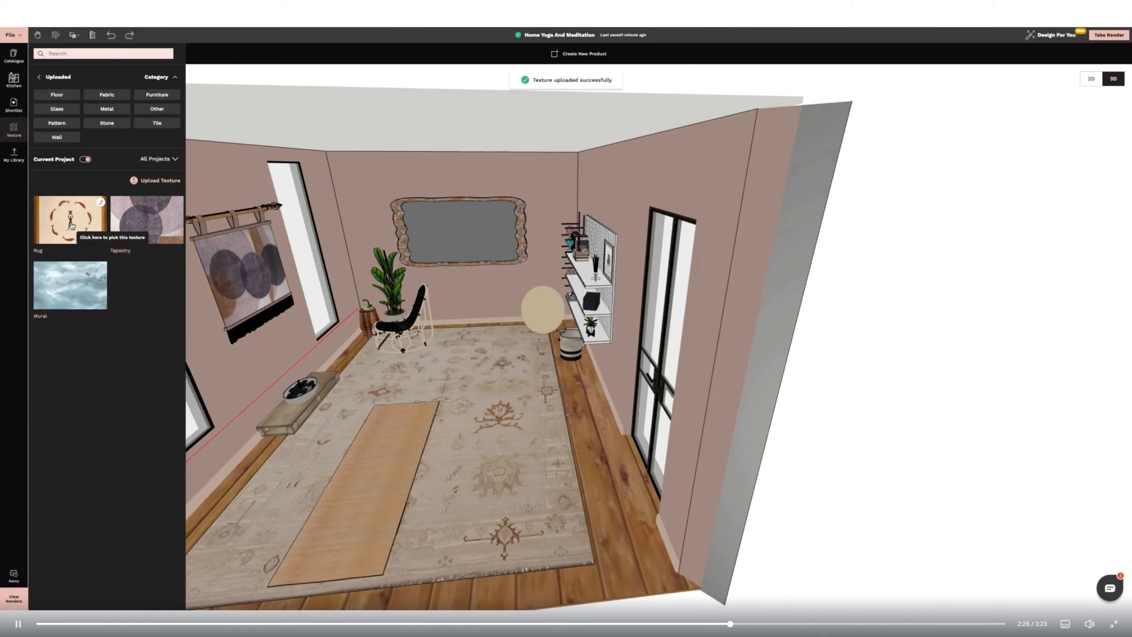
pyautogui.click(71, 223)
pyautogui.click(462, 429)
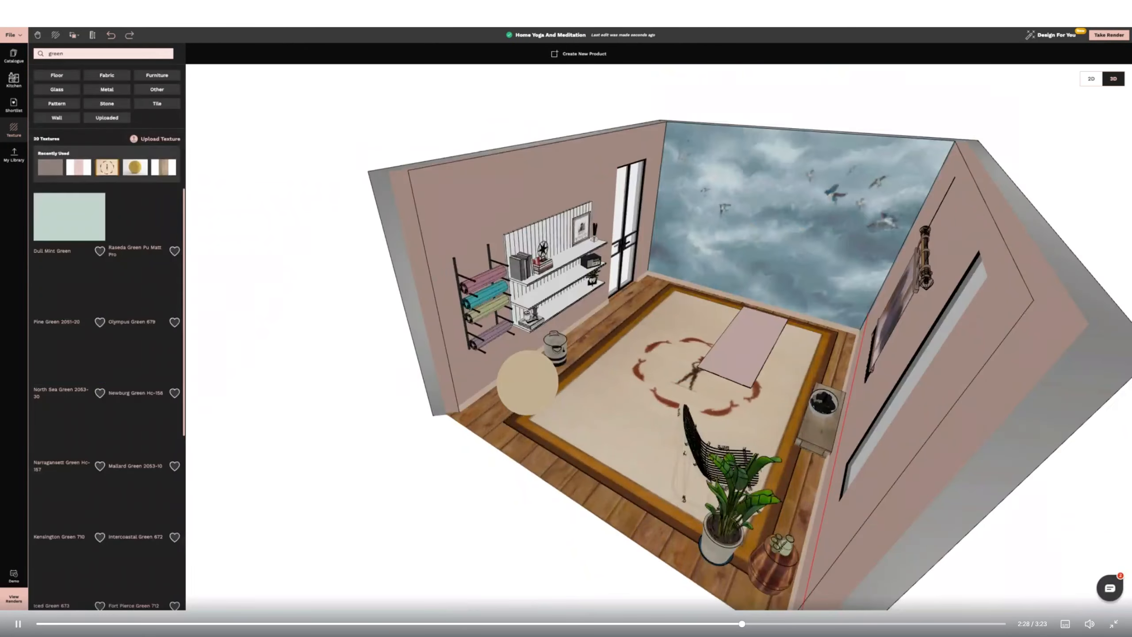
# Apply the Raseda Green Pu Matt Pro texture to the top rolled yoga mat and Webster Green Hc-130 to the second one
pyautogui.moveTo(144, 216); pyautogui.dragTo(486, 278)
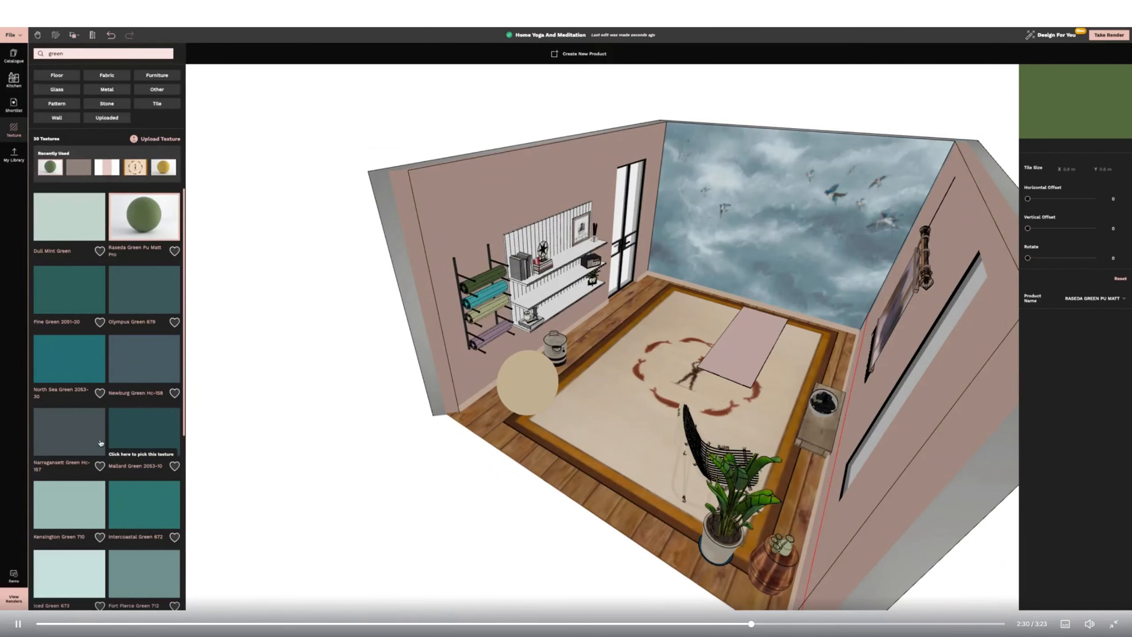
pyautogui.scroll(-5, 101, 443)
pyautogui.scroll(-5, 101, 442)
pyautogui.click(144, 350)
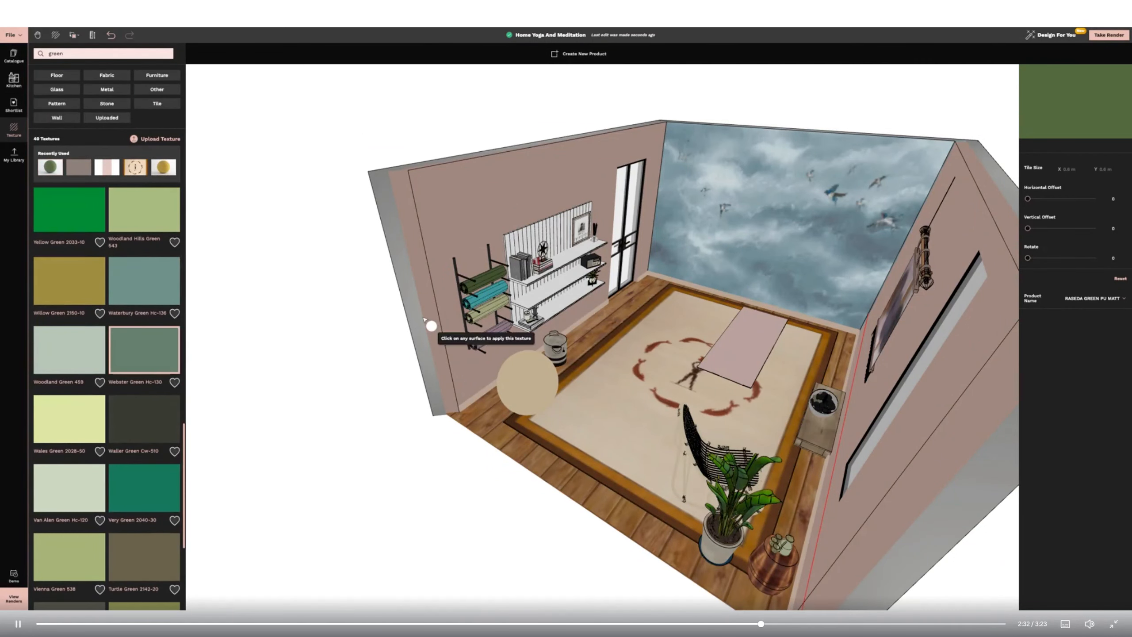
pyautogui.click(491, 307)
# Apply the Springview Green 491 texture to the lowest rolled yoga mat in the wall holder
pyautogui.scroll(-10, 65, 364)
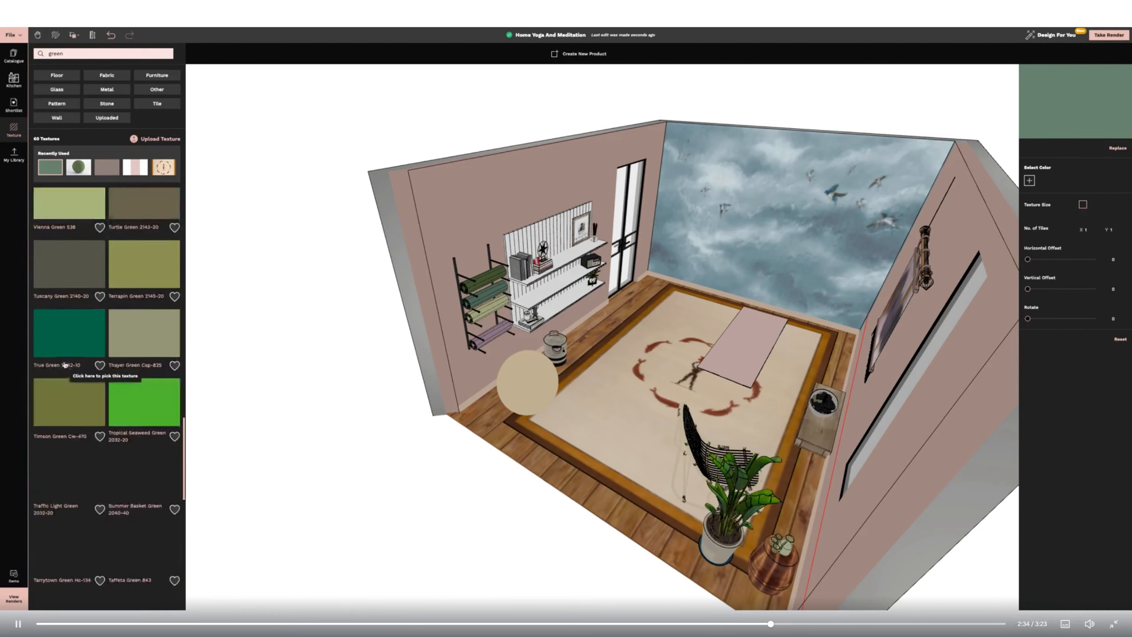
pyautogui.scroll(-5, 65, 364)
pyautogui.click(69, 460)
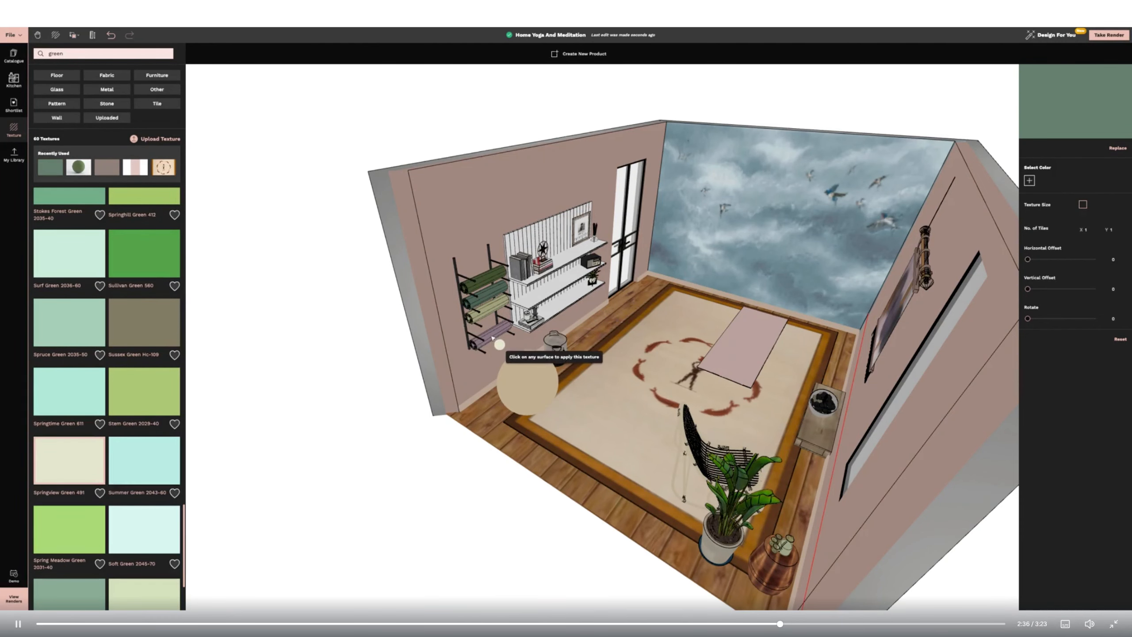
pyautogui.click(491, 338)
# Place the Franfort Floor Lamp in the corner between the mural and the window wall
pyautogui.scroll(-3, 133, 468)
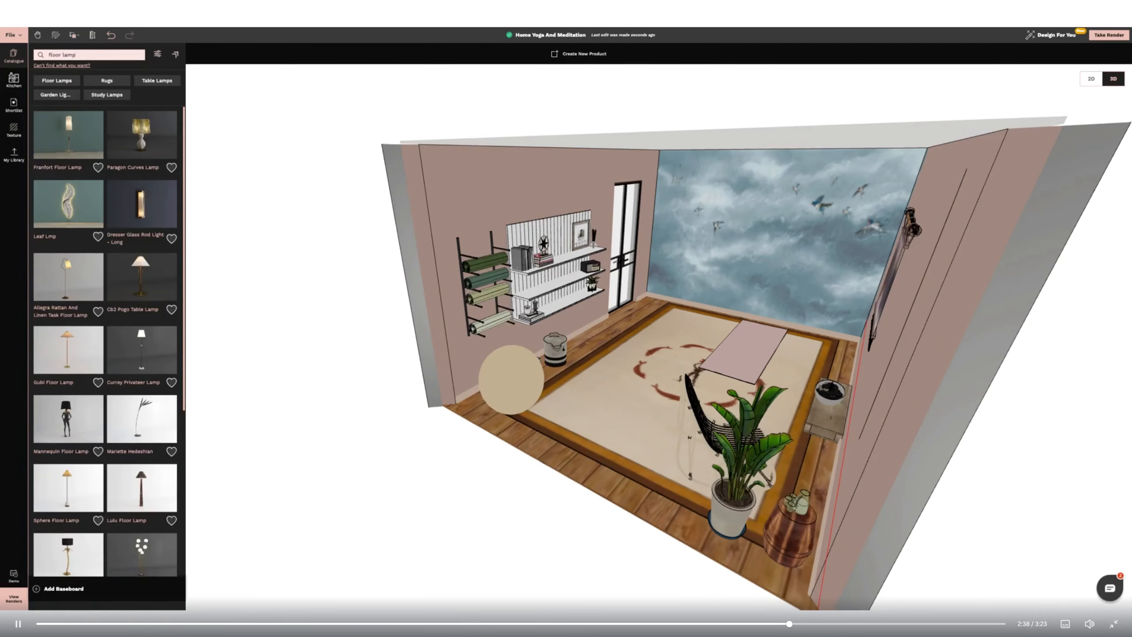
pyautogui.moveTo(77, 141); pyautogui.dragTo(832, 340)
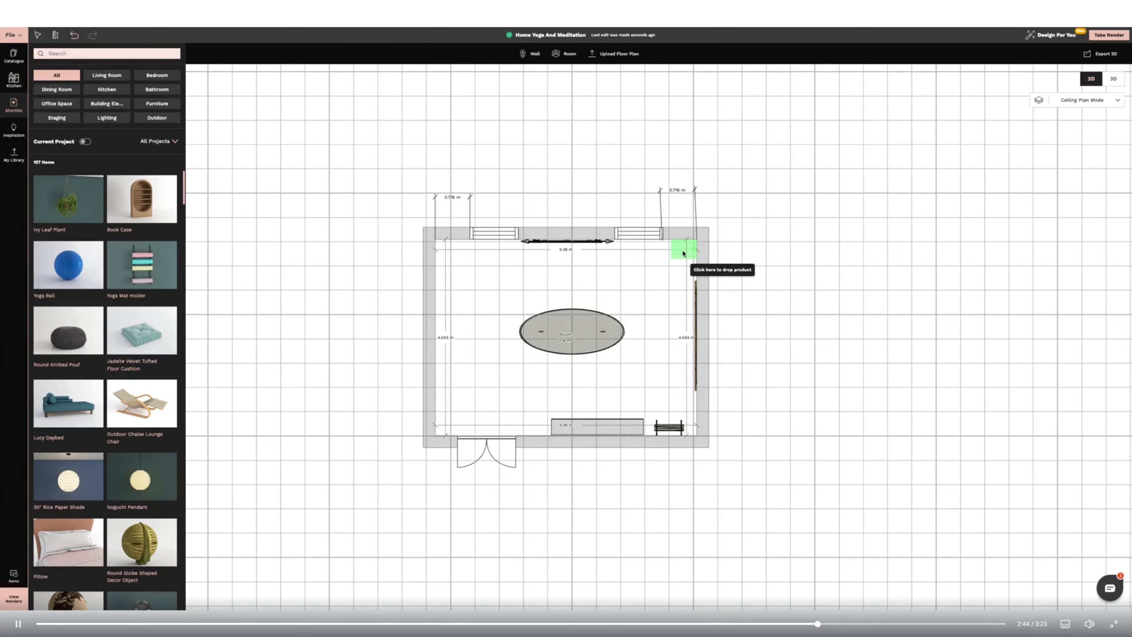
# Hang the Ivy Leaf Plant from the ceiling in the corner between the double doors and the mural, and resize it
pyautogui.moveTo(687, 251); pyautogui.dragTo(452, 434)
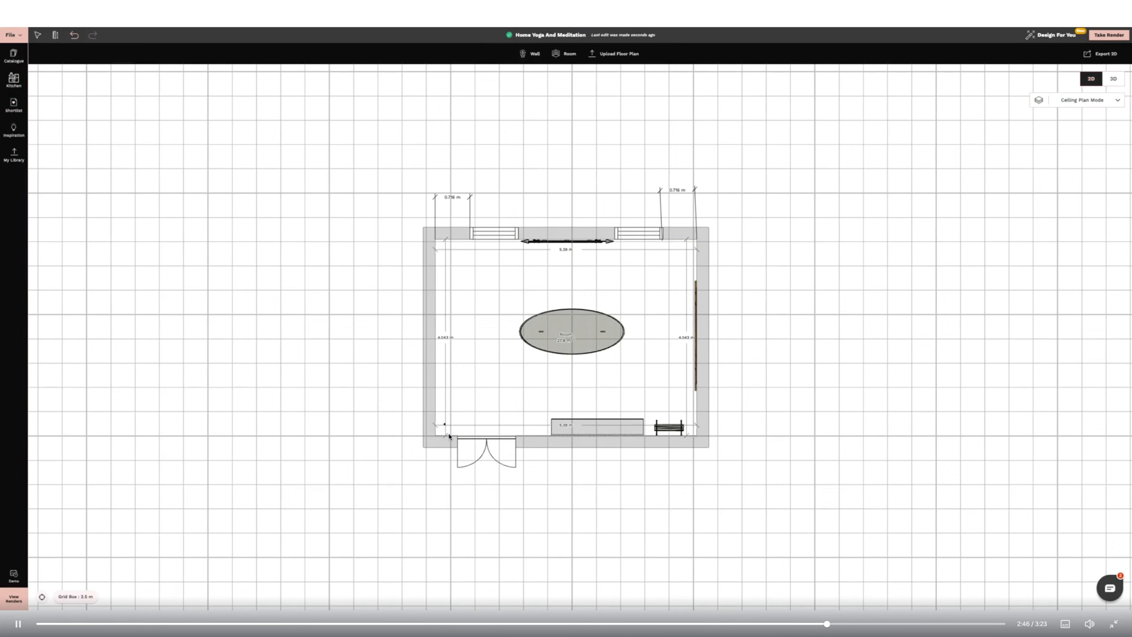
pyautogui.click(1112, 81)
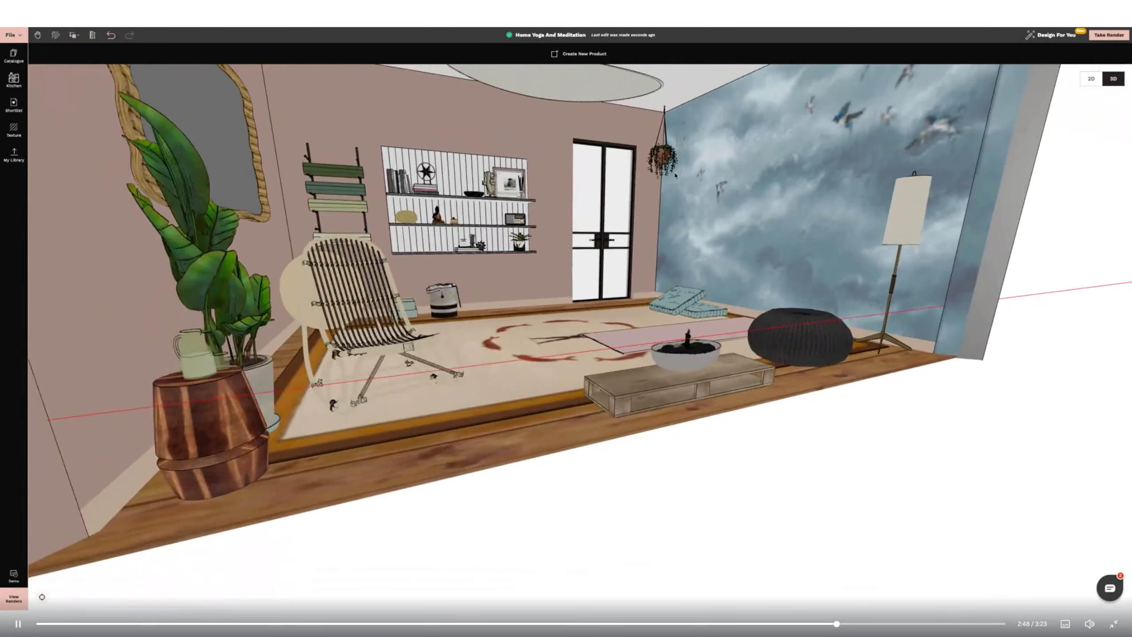
pyautogui.click(543, 58)
pyautogui.moveTo(660, 179); pyautogui.dragTo(660, 189)
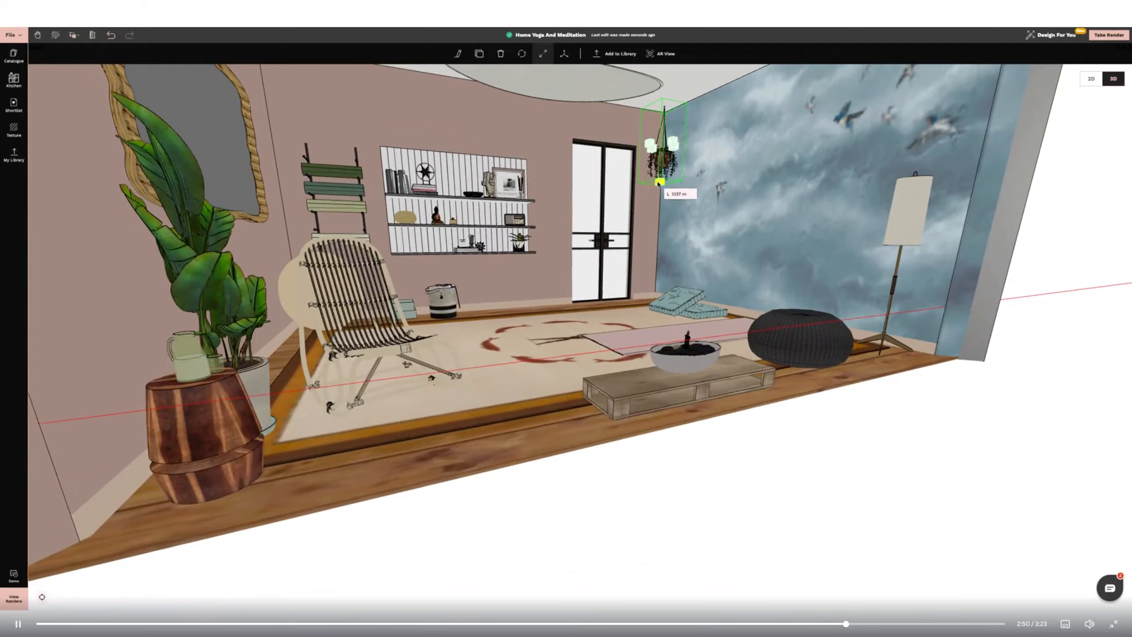
# Scale the floor lamp standing behind the knitted pouf
pyautogui.scroll(10, 661, 192)
pyautogui.click(543, 403)
pyautogui.click(535, 286)
pyautogui.moveTo(584, 167); pyautogui.dragTo(572, 167)
pyautogui.scroll(-5, 525, 430)
pyautogui.moveTo(364, 399); pyautogui.dragTo(355, 399)
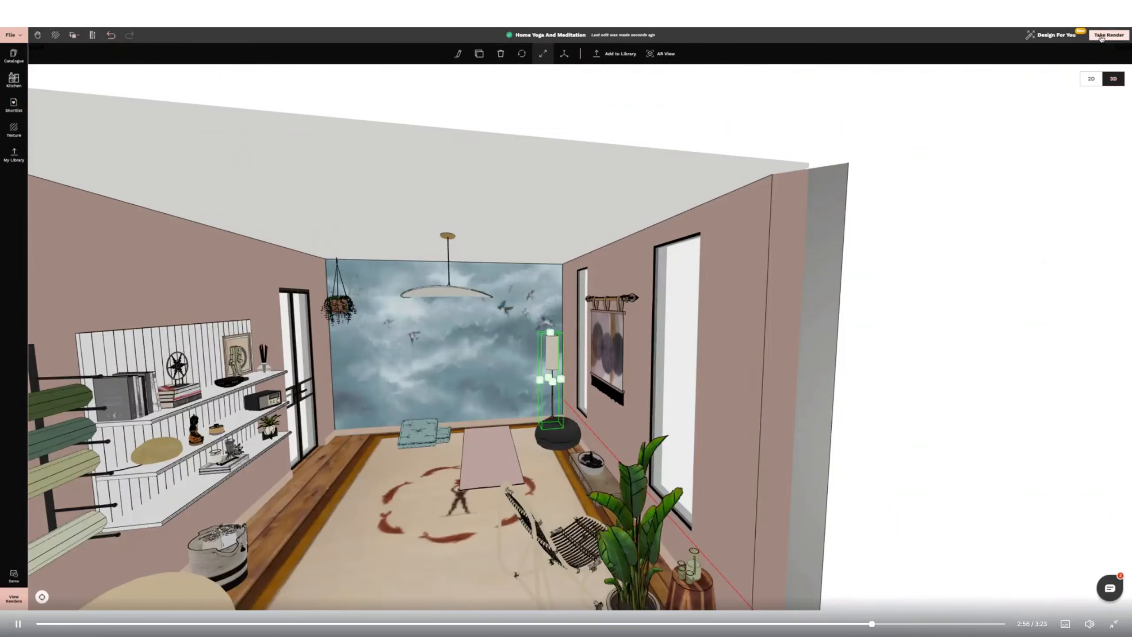
# Open the render setup and hide the wall blocking the camera, framing the mural wall at a 6.4 ft camera height
pyautogui.click(1099, 37)
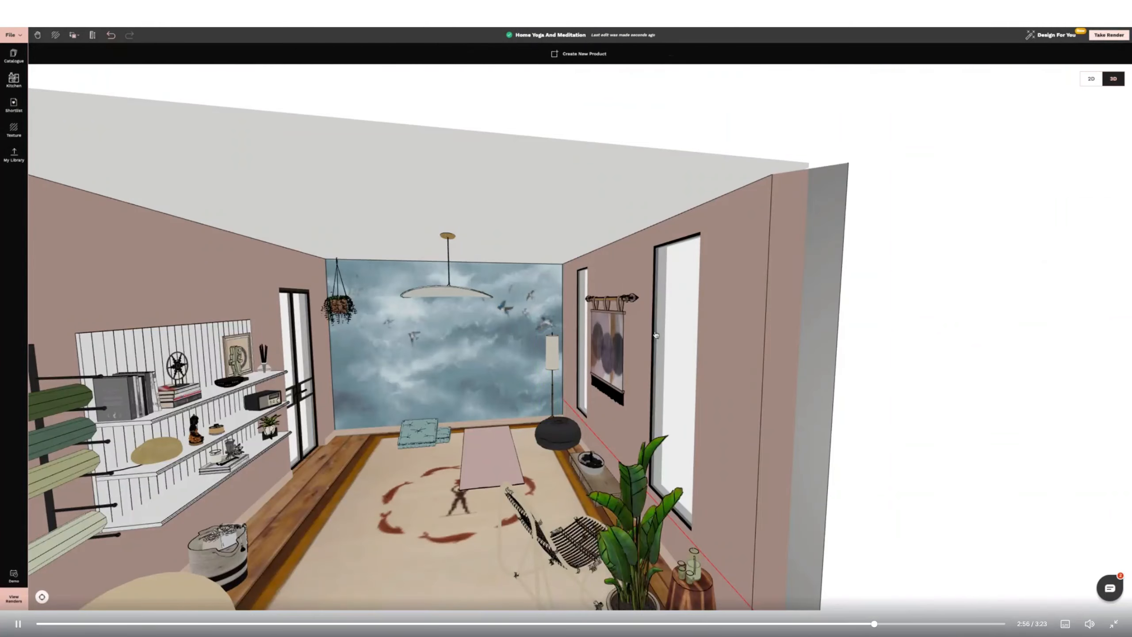
pyautogui.click(49, 53)
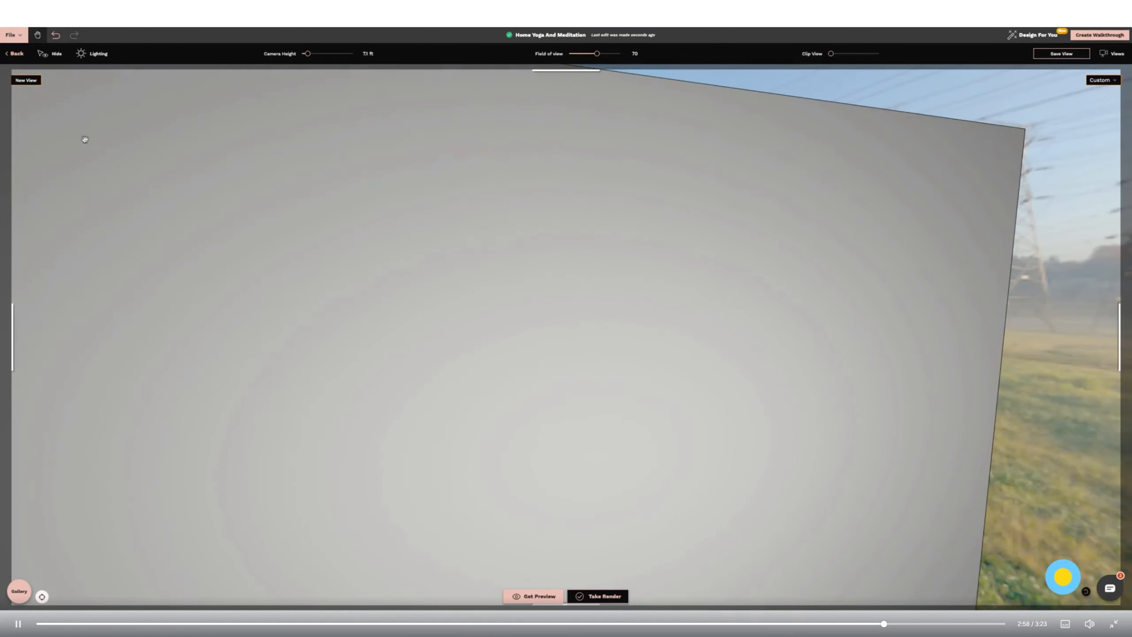
pyautogui.click(250, 210)
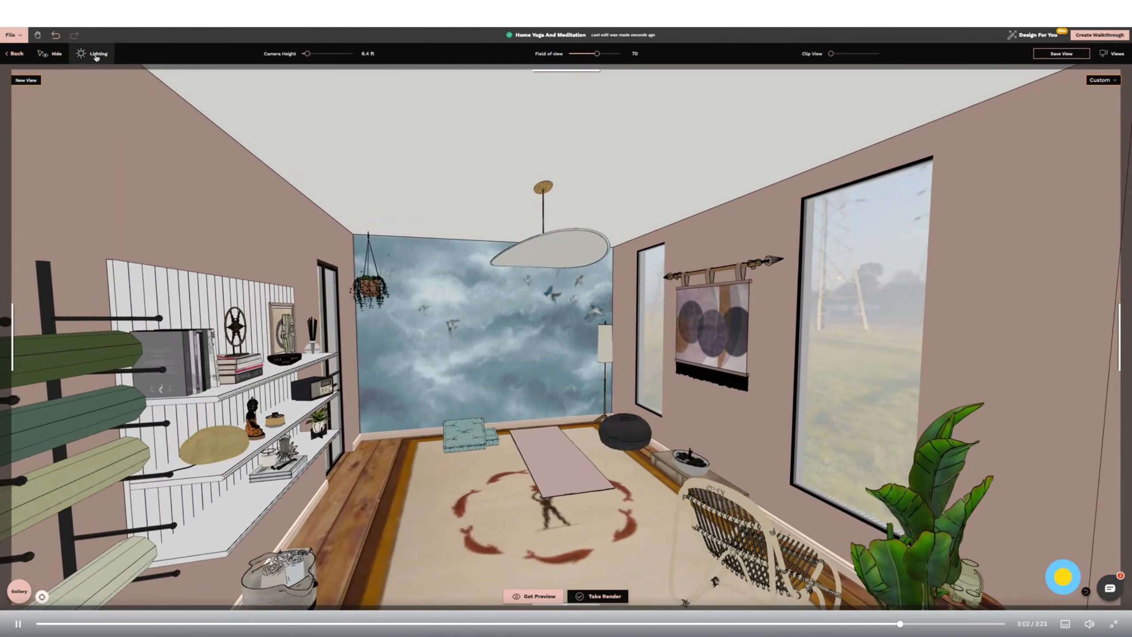
# Set the lighting to the rotated Autumn Park environment with High interior lighting, and adjust the sun direction
pyautogui.click(96, 54)
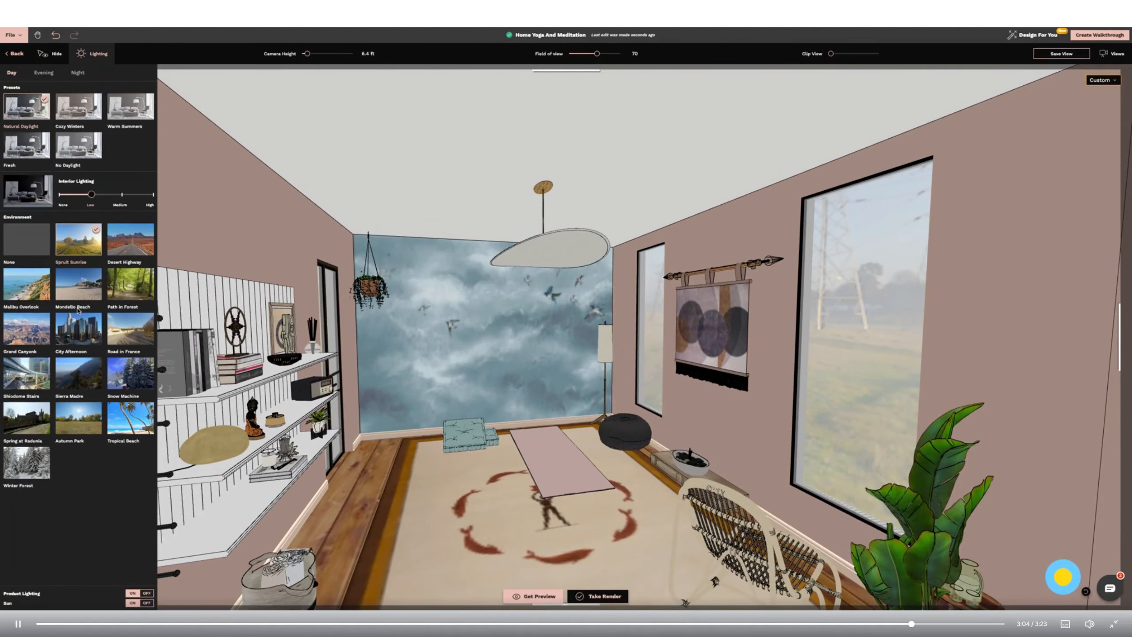
pyautogui.click(68, 420)
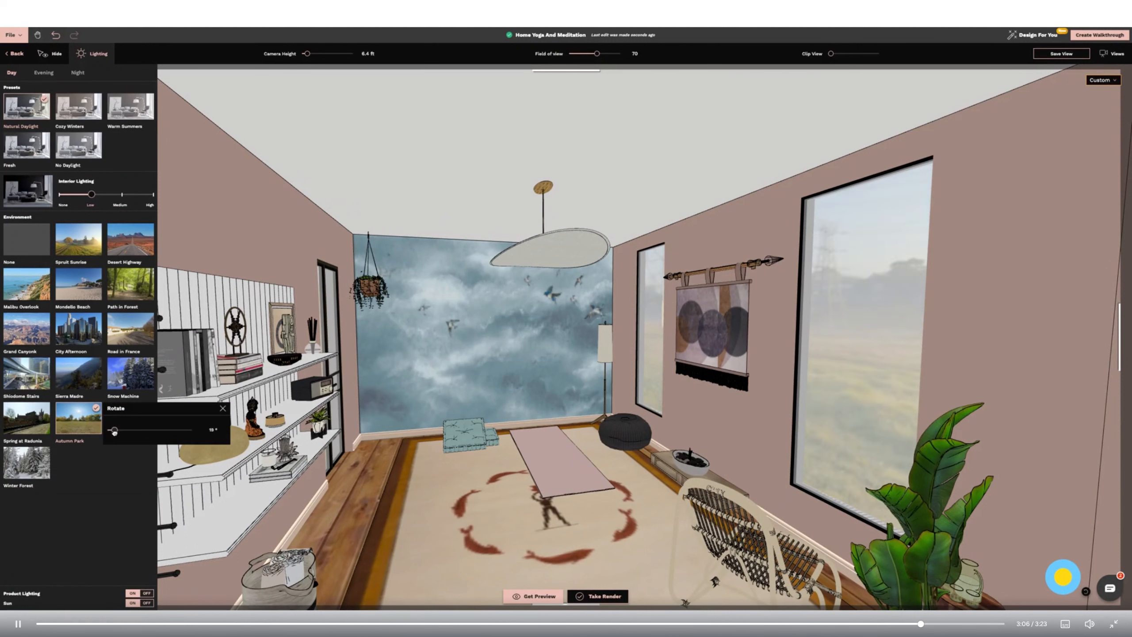
pyautogui.moveTo(114, 428); pyautogui.dragTo(134, 430)
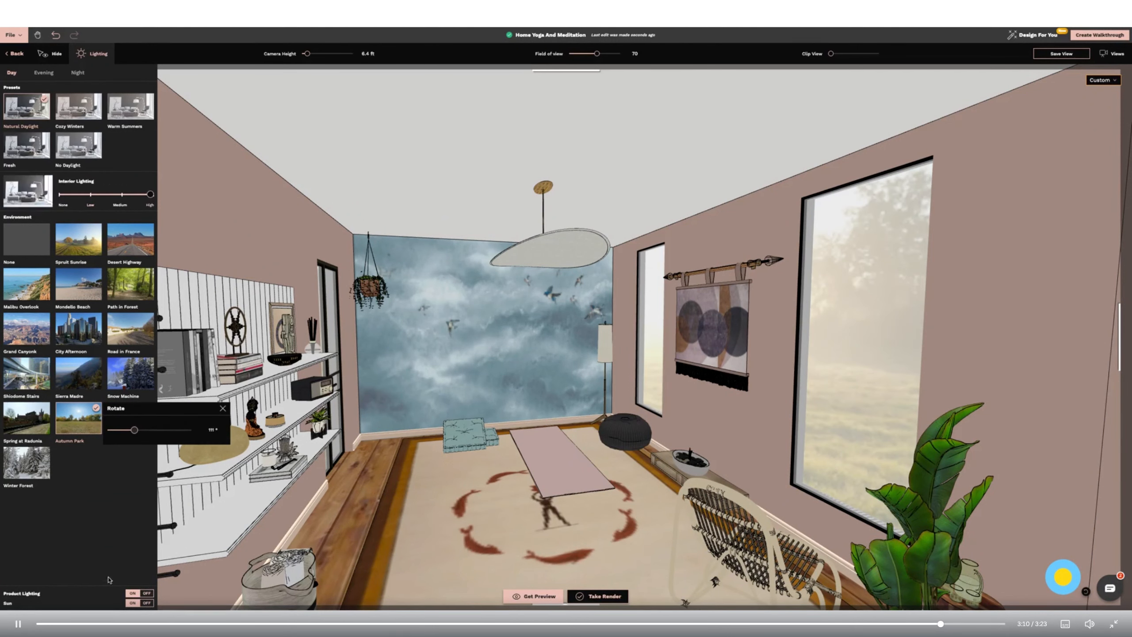
pyautogui.click(1063, 579)
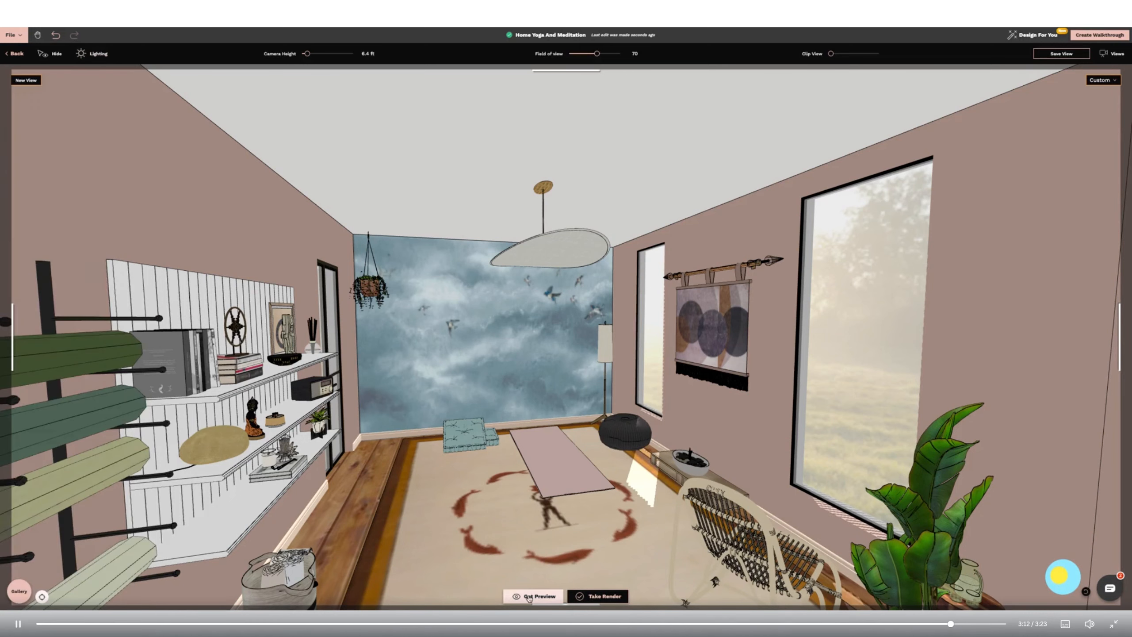
# Submit the final render of the current camera view
pyautogui.click(604, 598)
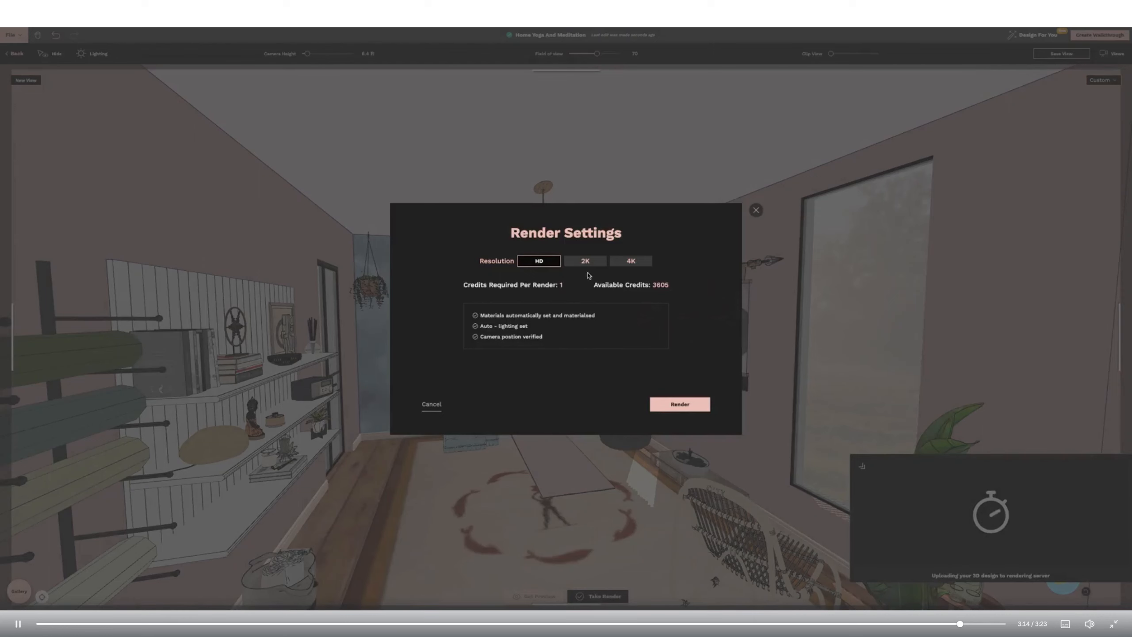
pyautogui.click(688, 412)
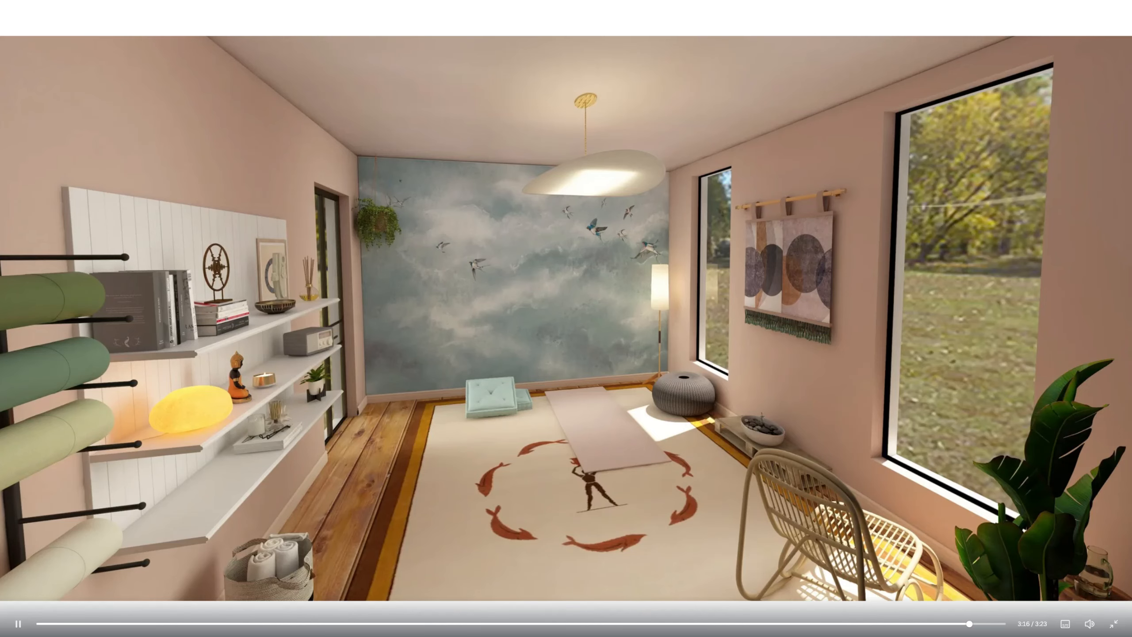